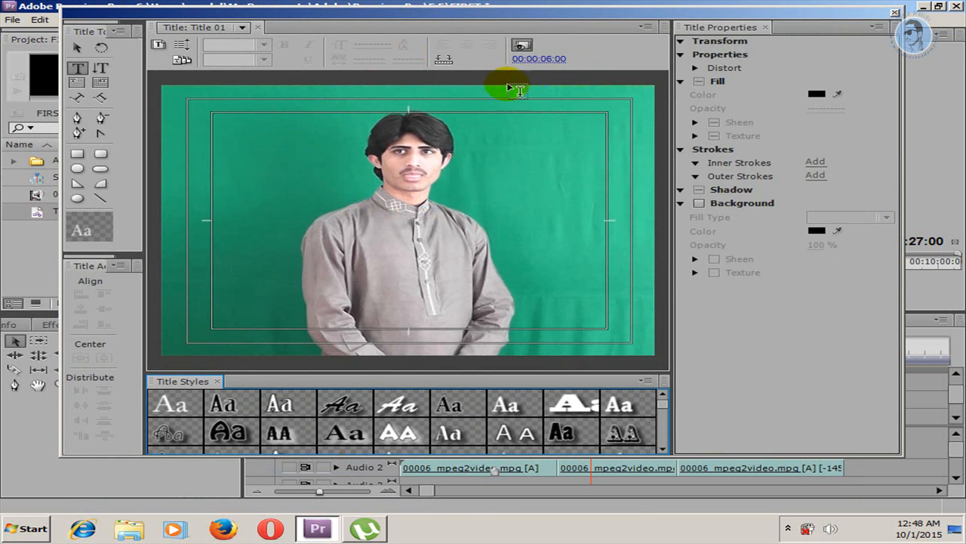
Step: Hide the background video behind the title and show it again
{"action": "left_click", "coordinate": [522, 46]}
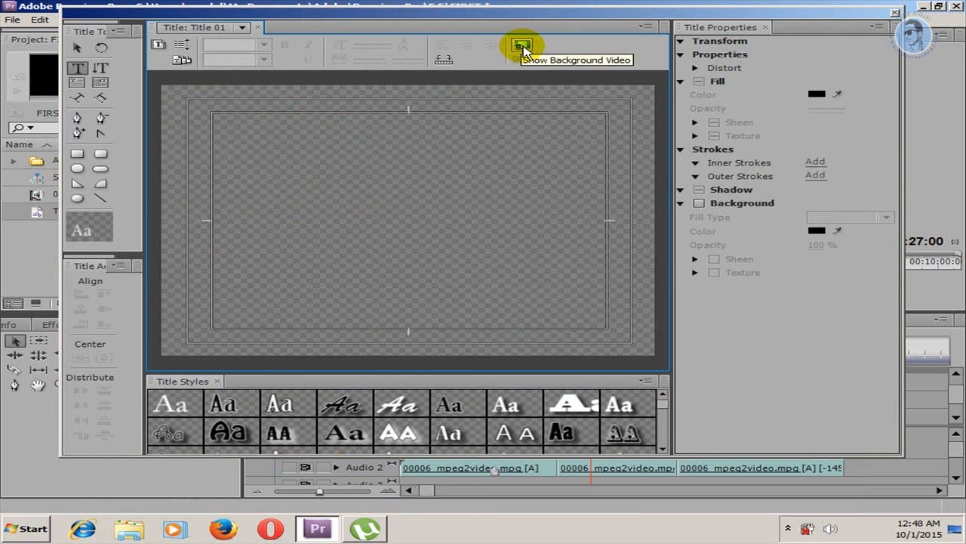
{"action": "left_click", "coordinate": [522, 45]}
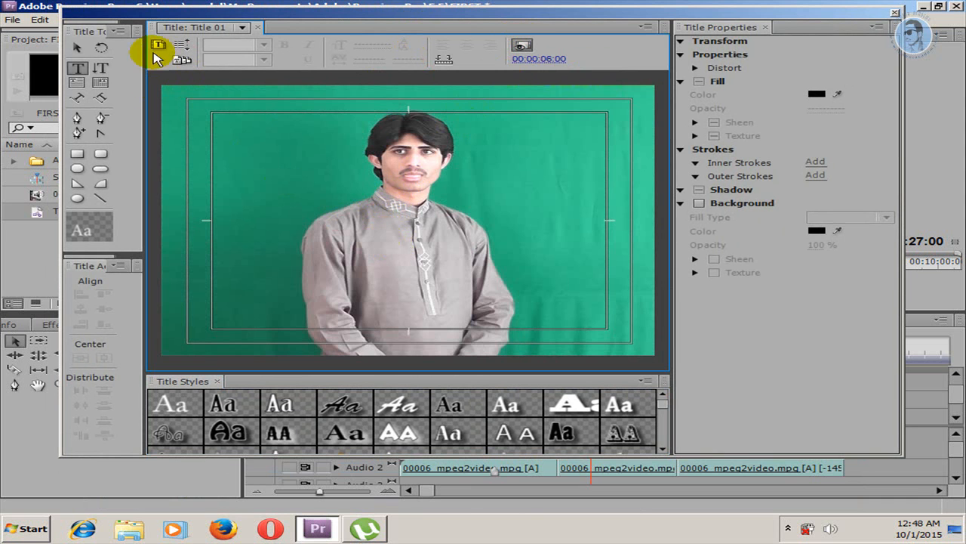
Step: Add the horizontal text "tamooracademy" across the man's neck, using the heavy white title style with a black outline
{"action": "left_click", "coordinate": [76, 47]}
{"action": "left_click", "coordinate": [77, 67]}
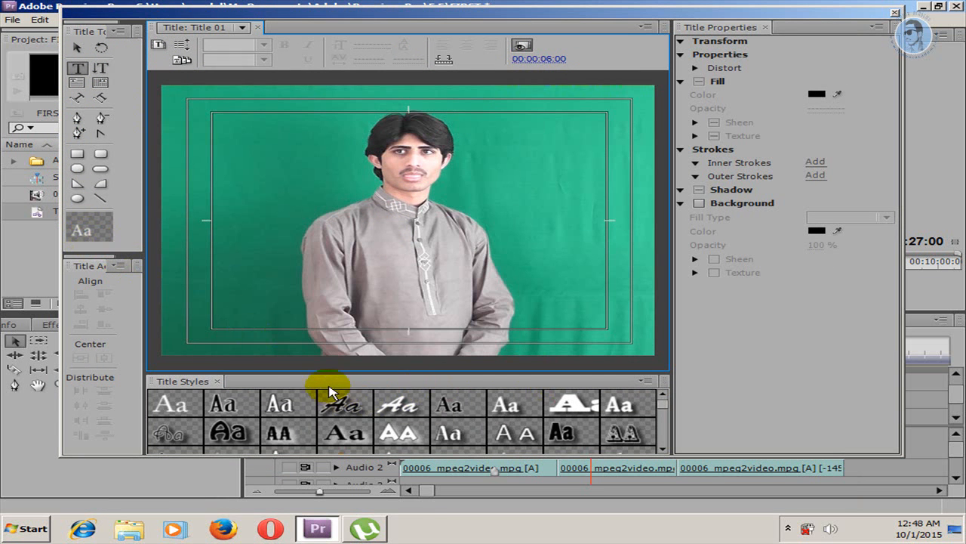
{"action": "left_click", "coordinate": [663, 410]}
{"action": "left_click_drag", "start_coordinate": [663, 410], "coordinate": [664, 412]}
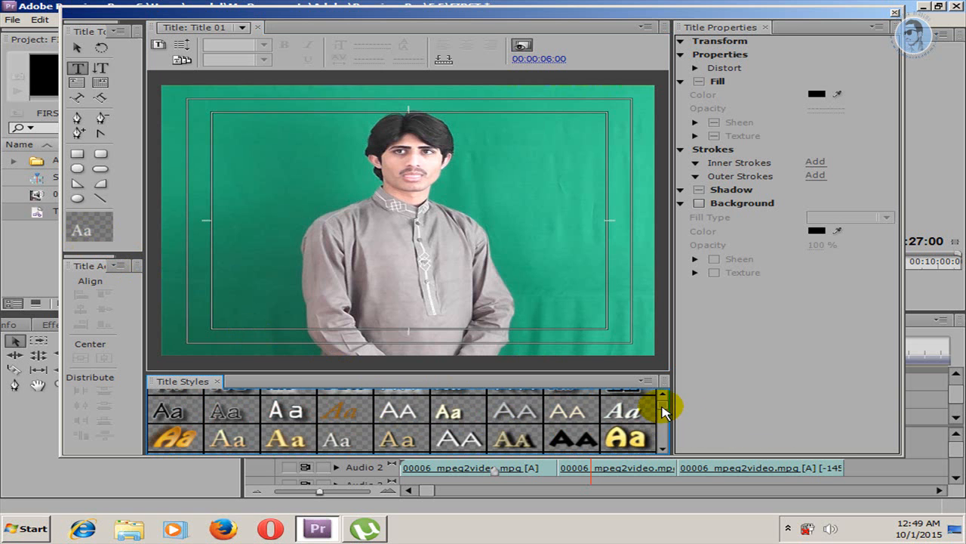
{"action": "left_click", "coordinate": [662, 448]}
{"action": "left_click", "coordinate": [663, 447]}
{"action": "left_click", "coordinate": [663, 447]}
{"action": "left_click", "coordinate": [663, 447]}
{"action": "left_click", "coordinate": [663, 448]}
{"action": "left_click", "coordinate": [290, 428]}
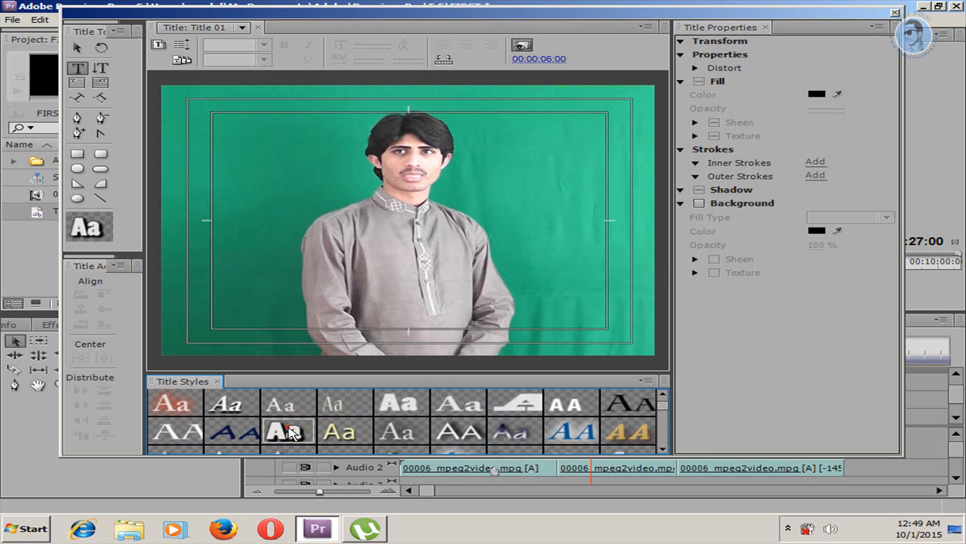
{"action": "left_click", "coordinate": [268, 198]}
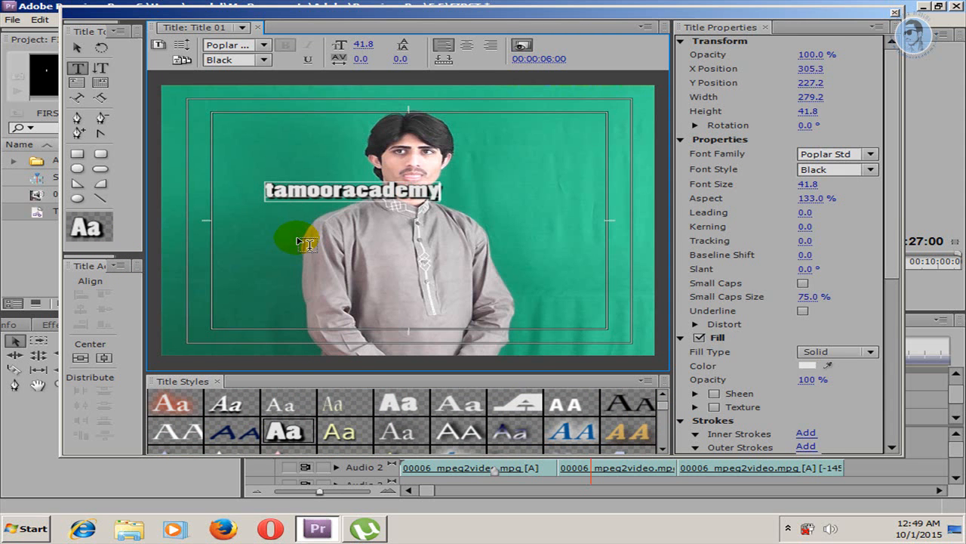
Step: Try resizing the tamooracademy text from its upper-left corner and undo the resize
{"action": "left_click", "coordinate": [77, 46]}
{"action": "left_click", "coordinate": [273, 189]}
{"action": "mouse_move", "coordinate": [263, 182]}
{"action": "left_mouse_down"}
{"action": "mouse_move", "coordinate": [147, 139]}
{"action": "mouse_move", "coordinate": [247, 173]}
{"action": "left_mouse_up"}
{"action": "key", "text": "ctrl+z"}
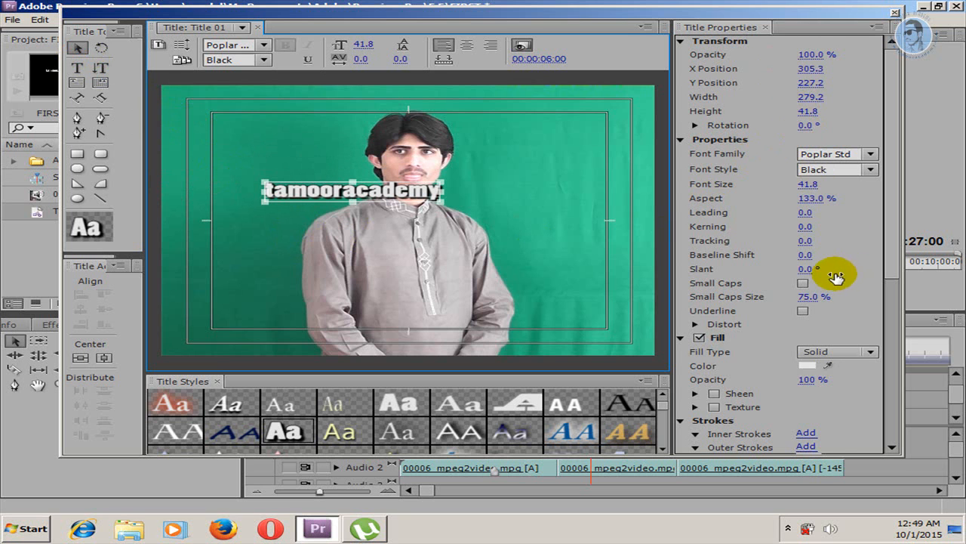
Step: Set the text's font size to 79.8, leading to -27, kerning to 5 and tracking to 3
{"action": "left_click_drag", "start_coordinate": [807, 183], "coordinate": [852, 183]}
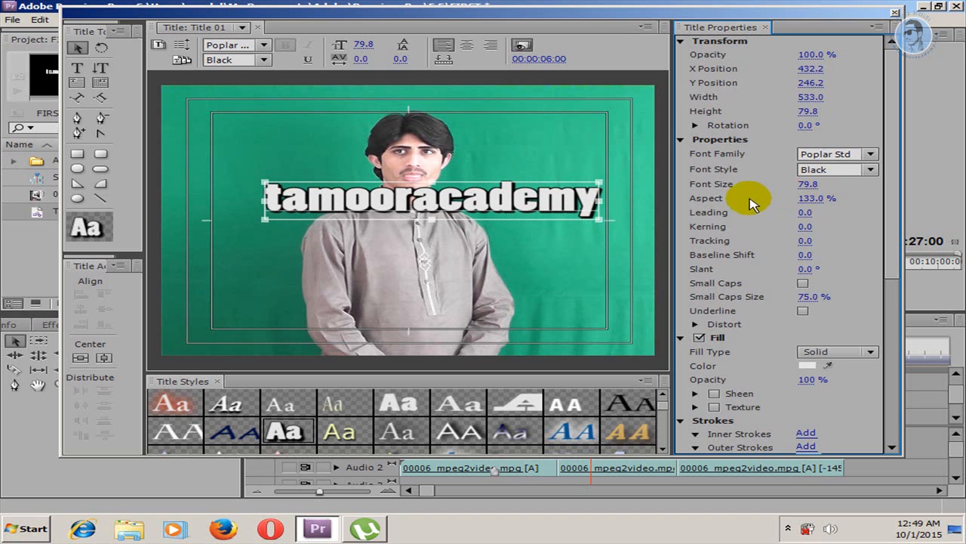
{"action": "left_click", "coordinate": [801, 213]}
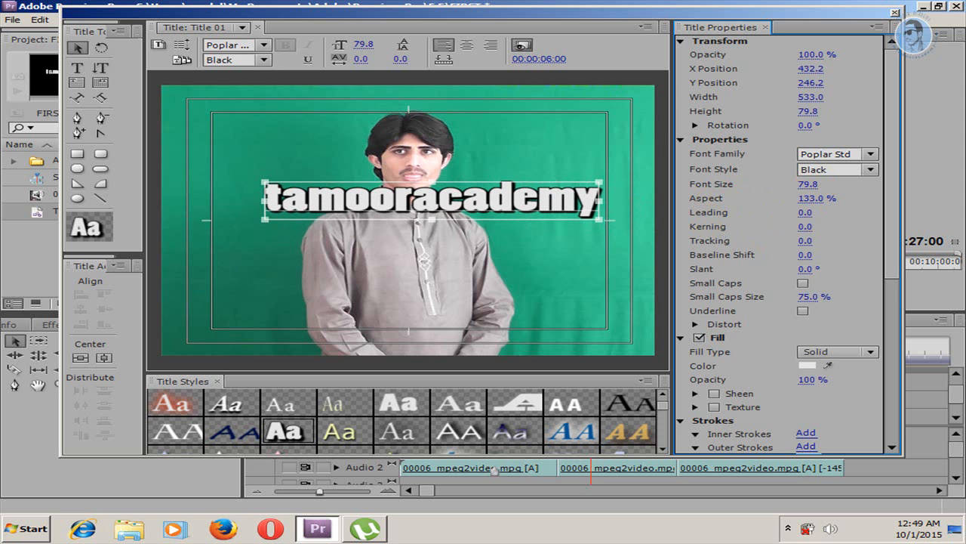
{"action": "mouse_move", "coordinate": [801, 213]}
{"action": "left_mouse_down"}
{"action": "mouse_move", "coordinate": [827, 226]}
{"action": "mouse_move", "coordinate": [805, 240]}
{"action": "left_mouse_up"}
{"action": "left_click", "coordinate": [808, 240]}
{"action": "left_click", "coordinate": [834, 243]}
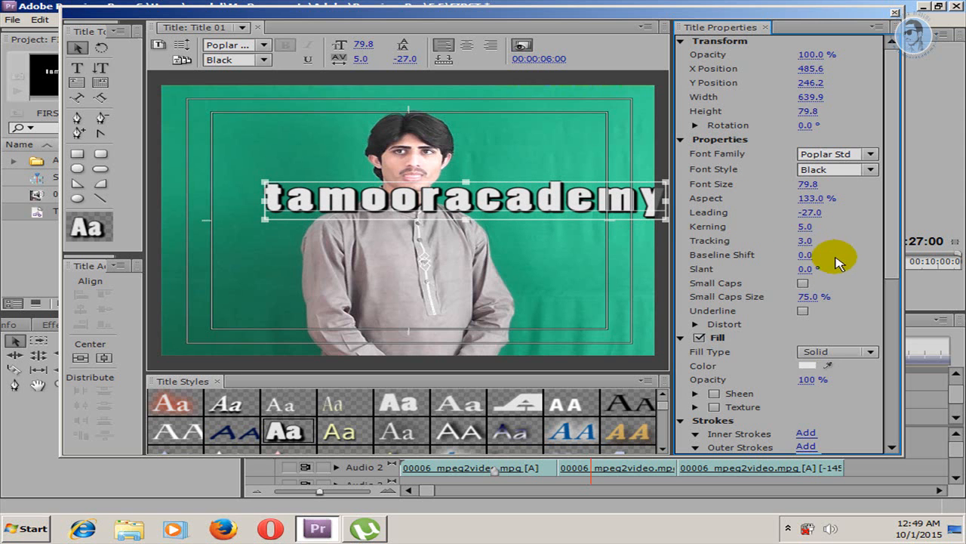
Step: Check the available font styles, keep Black, and try the Stencil Std font family on the text
{"action": "left_click", "coordinate": [875, 173]}
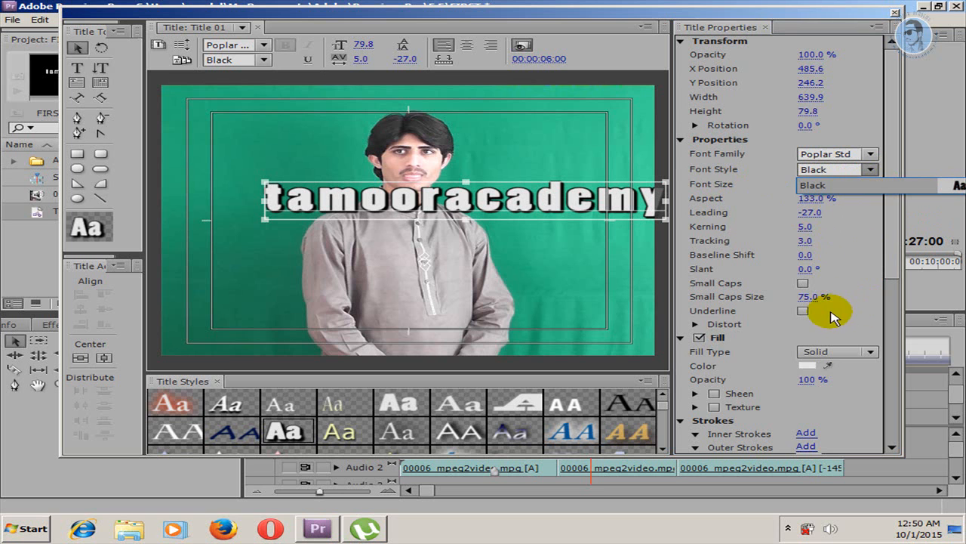
{"action": "left_click", "coordinate": [861, 186]}
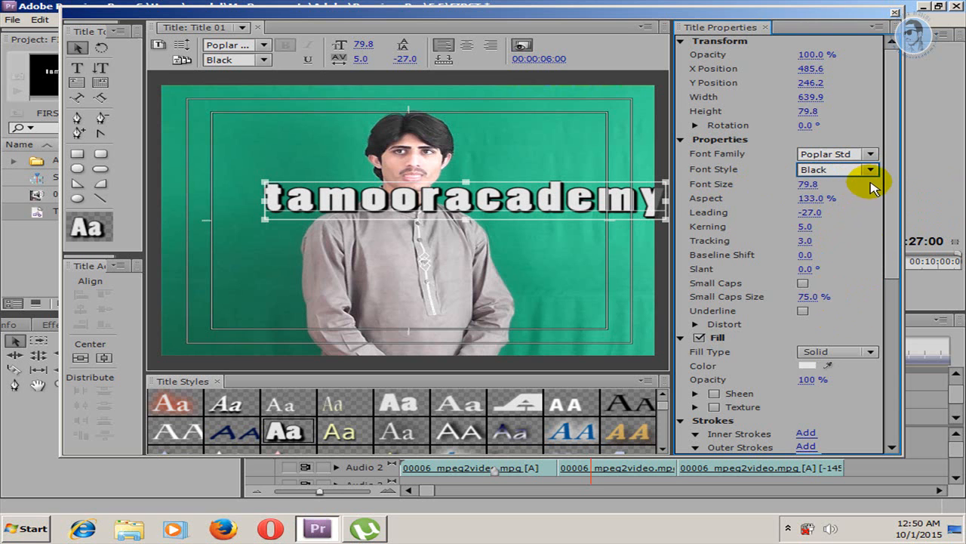
{"action": "left_click", "coordinate": [870, 154]}
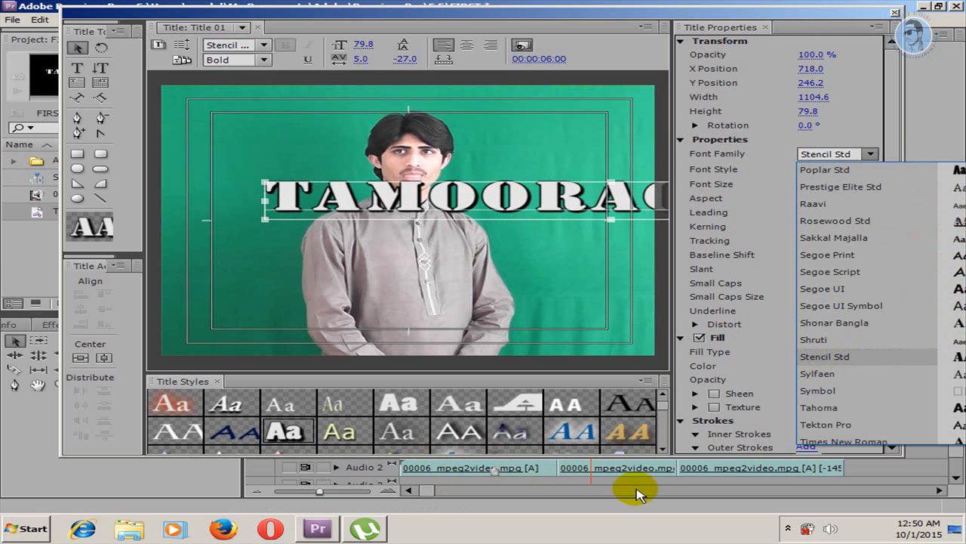
Step: Change the text's font family to Aharoni, shifting the title window so that the whole font list is readable
{"action": "left_click_drag", "start_coordinate": [729, 12], "coordinate": [511, 29]}
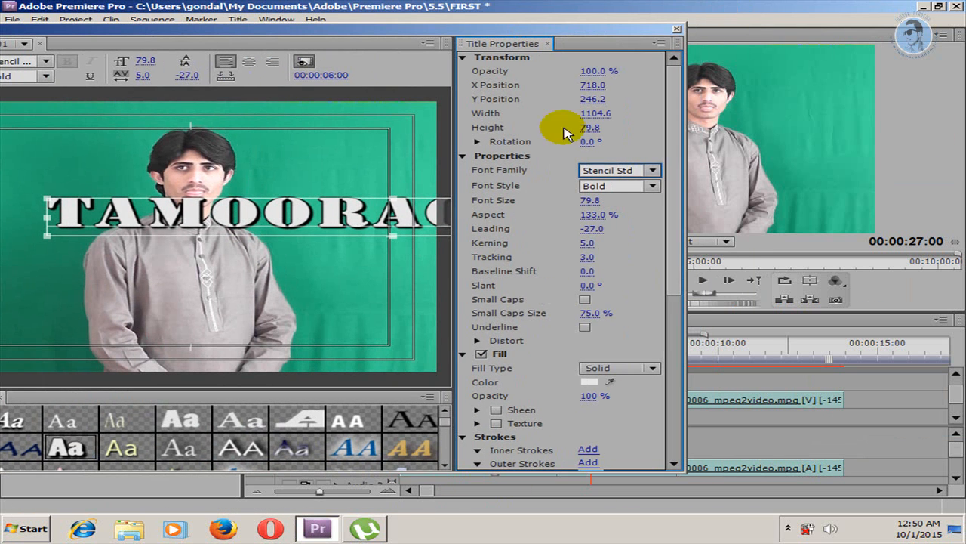
{"action": "left_click", "coordinate": [652, 170]}
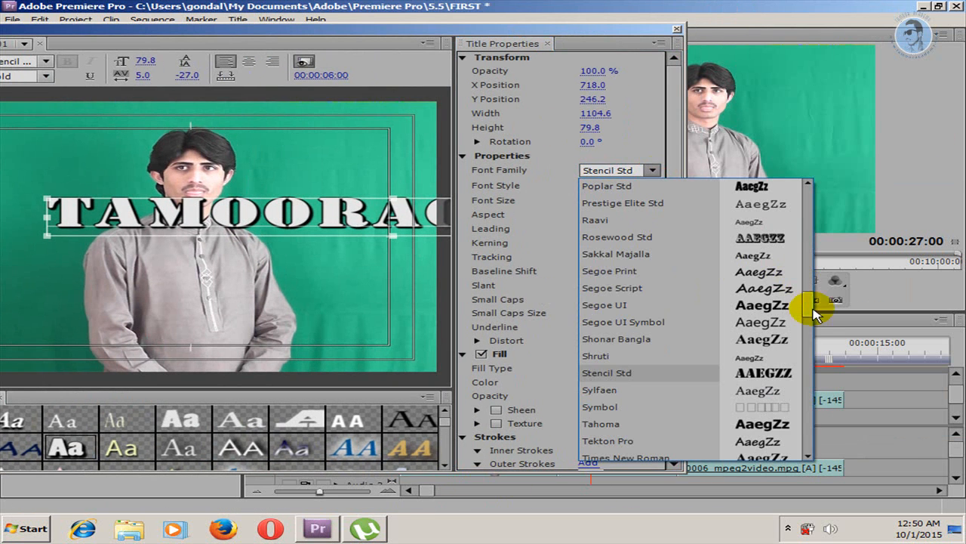
{"action": "left_click_drag", "start_coordinate": [807, 307], "coordinate": [814, 381]}
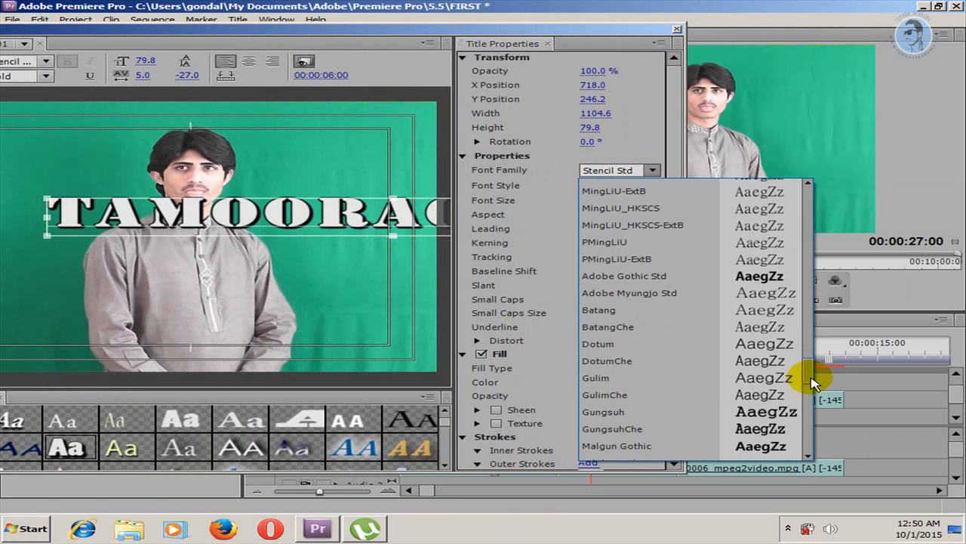
{"action": "left_click", "coordinate": [808, 393]}
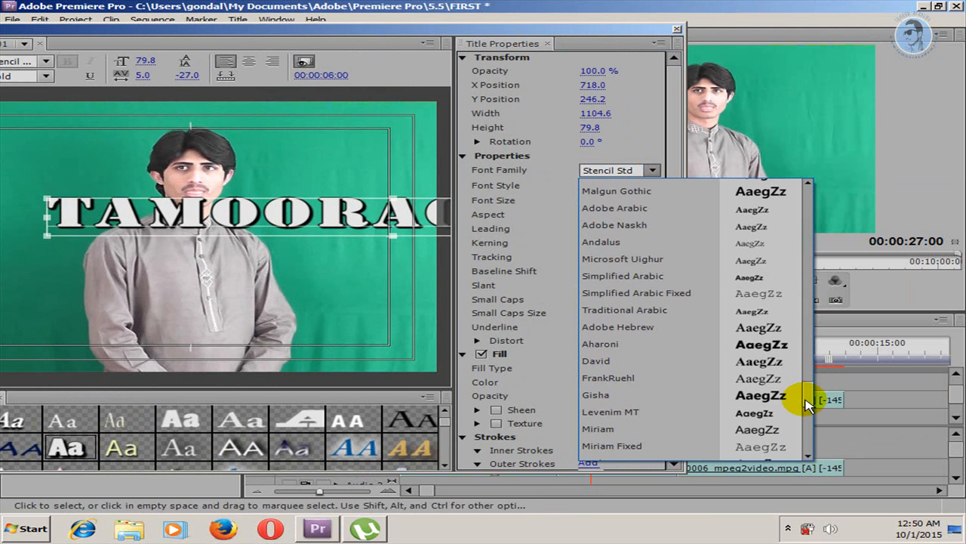
{"action": "left_click", "coordinate": [758, 345]}
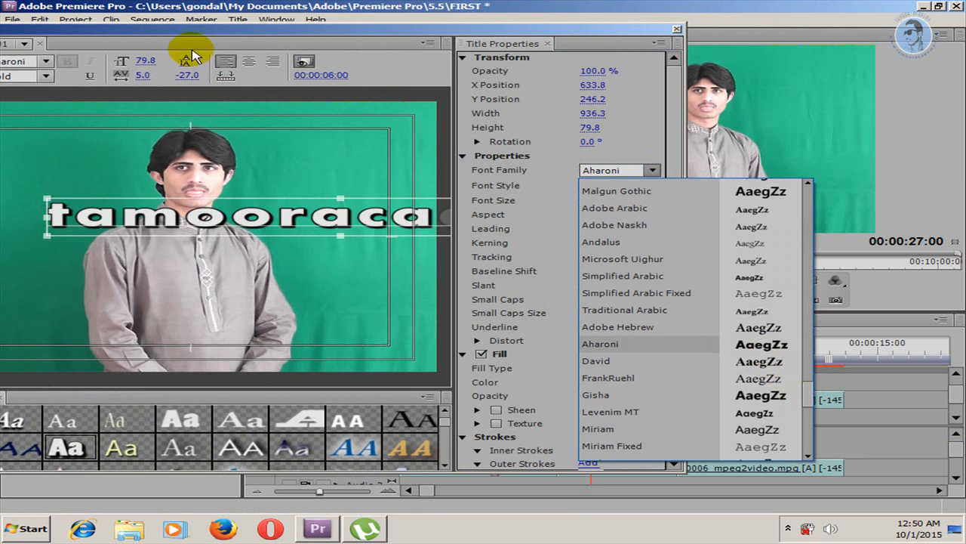
{"action": "left_click_drag", "start_coordinate": [198, 29], "coordinate": [425, 35]}
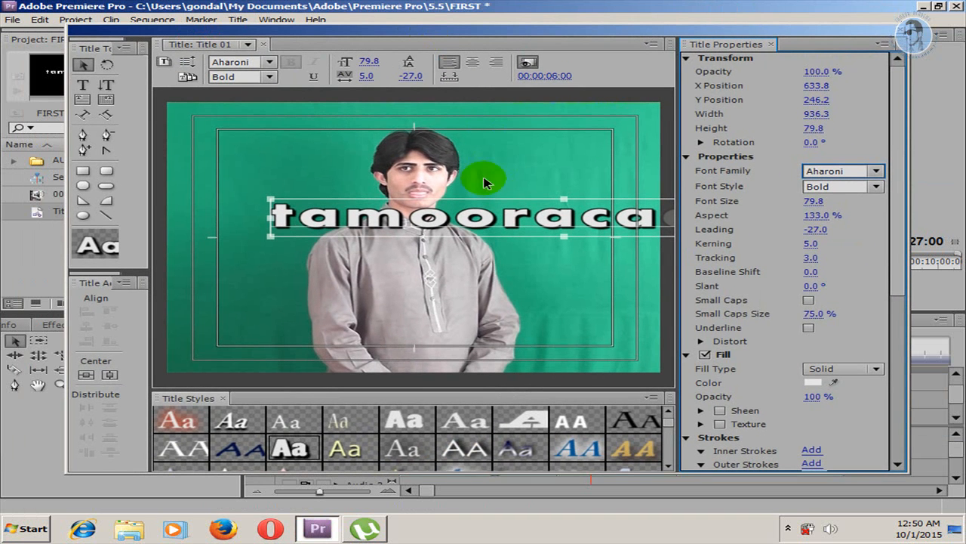
Step: Shrink the text to about 634 wide and 63 high, and move it to the lower part of the frame
{"action": "left_click", "coordinate": [83, 67]}
{"action": "left_click_drag", "start_coordinate": [468, 227], "coordinate": [392, 306]}
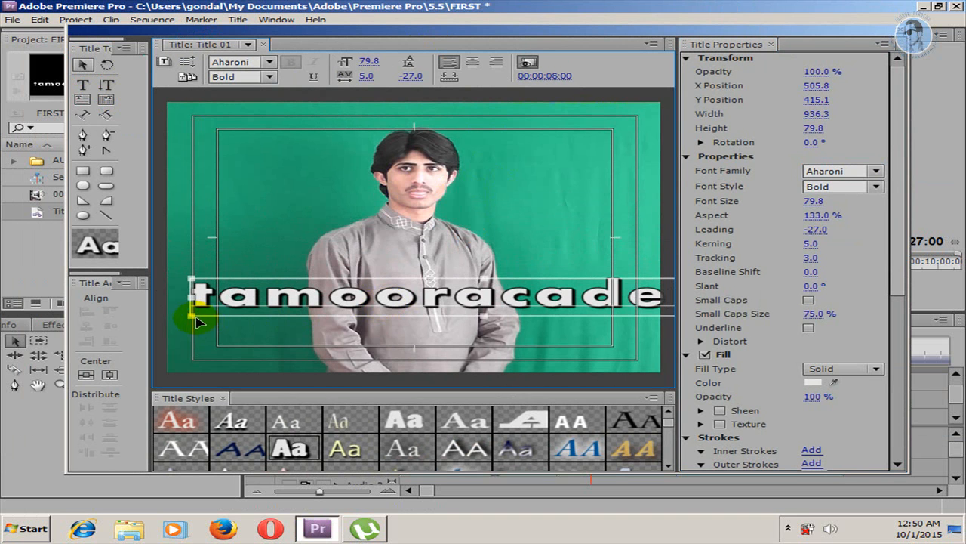
{"action": "left_click_drag", "start_coordinate": [193, 317], "coordinate": [398, 309]}
{"action": "left_click_drag", "start_coordinate": [521, 291], "coordinate": [361, 334]}
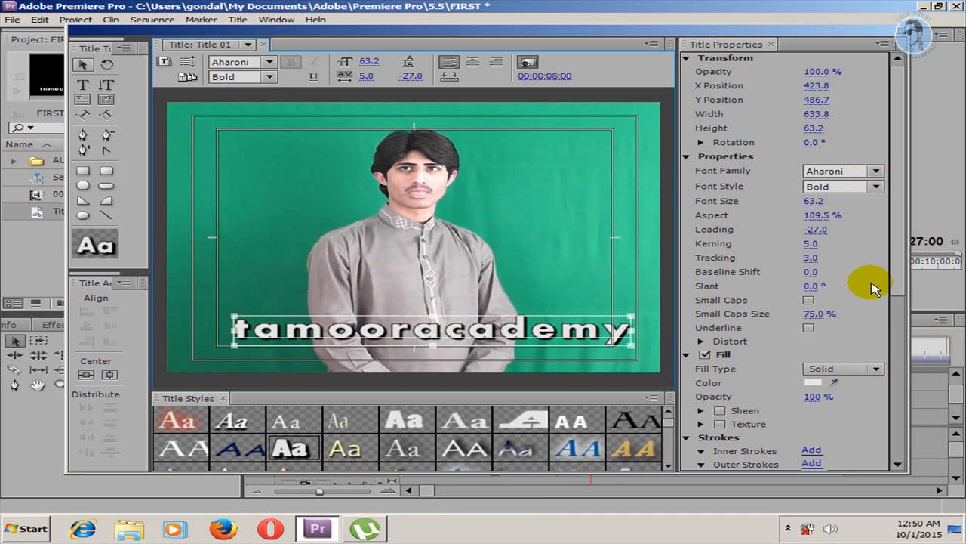
Step: Change the text's fill type to Linear Gradient and set its first color stop to dark red 950000
{"action": "left_click_drag", "start_coordinate": [893, 274], "coordinate": [900, 368]}
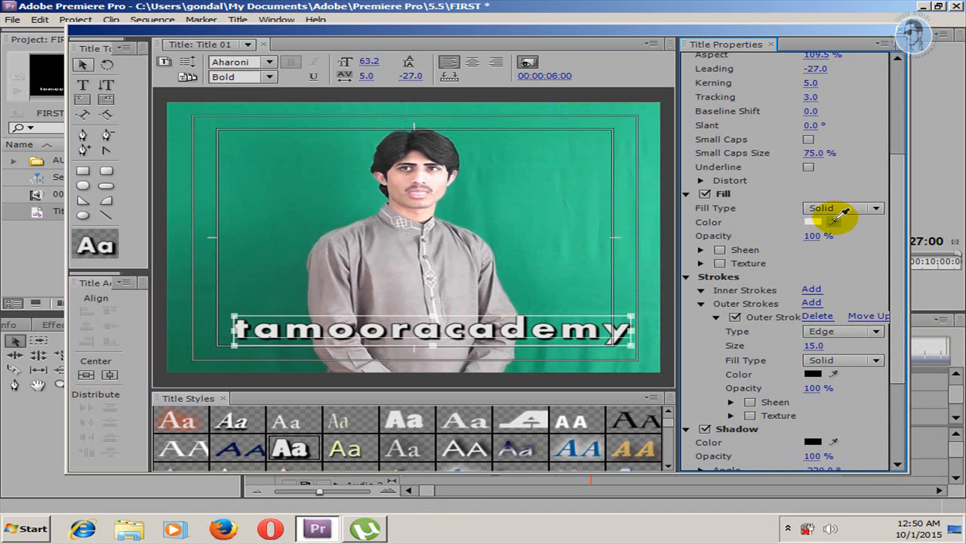
{"action": "left_click", "coordinate": [870, 210]}
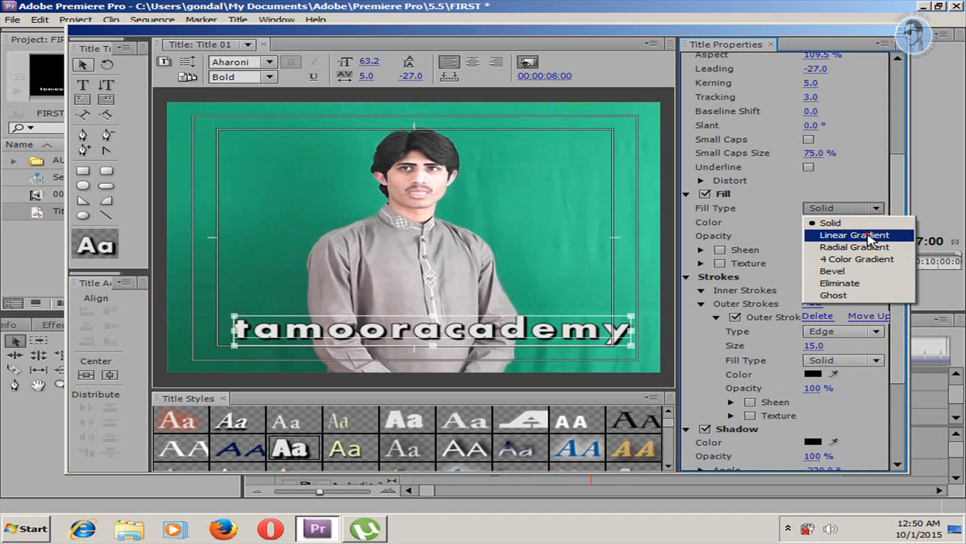
{"action": "left_click", "coordinate": [862, 235]}
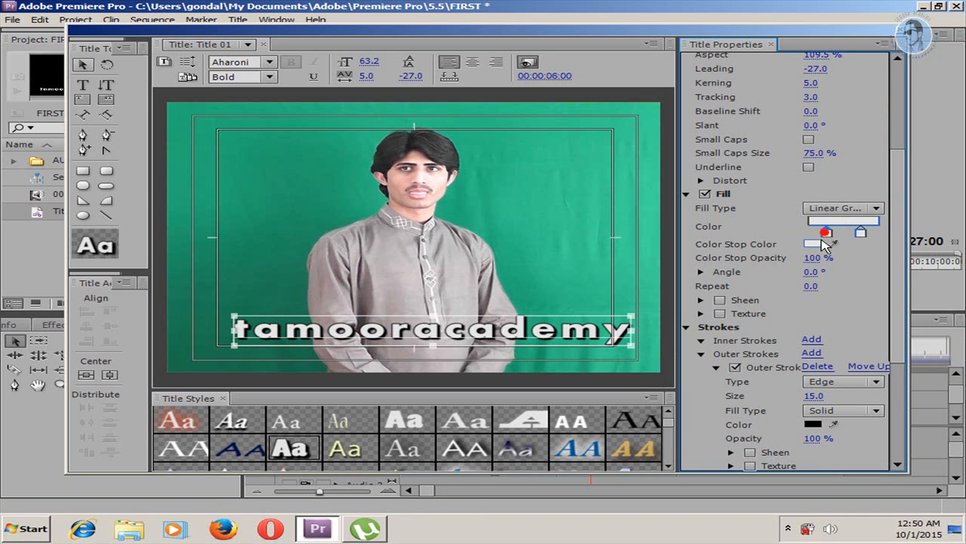
{"action": "left_click", "coordinate": [815, 243]}
{"action": "left_click", "coordinate": [499, 299]}
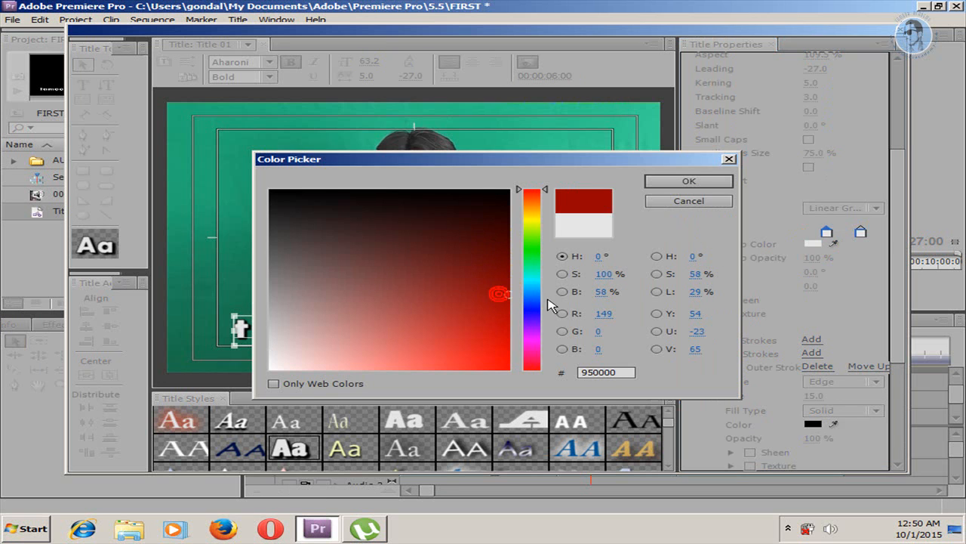
{"action": "left_click", "coordinate": [691, 182]}
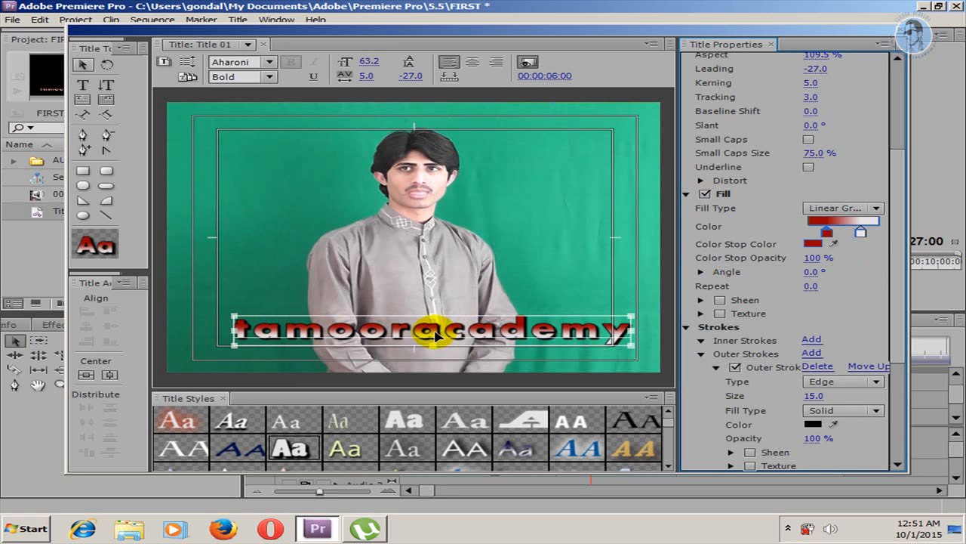
Step: Set the gradient's second color stop to dark green 006020
{"action": "left_click", "coordinate": [860, 234]}
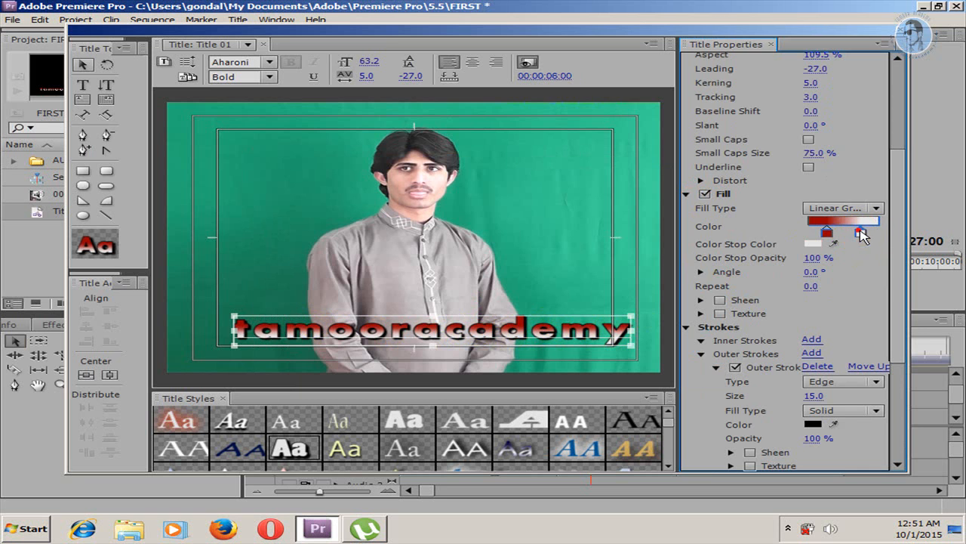
{"action": "left_click", "coordinate": [813, 243]}
{"action": "mouse_move", "coordinate": [545, 257]}
{"action": "left_mouse_down"}
{"action": "mouse_move", "coordinate": [533, 277]}
{"action": "mouse_move", "coordinate": [535, 258]}
{"action": "left_mouse_up"}
{"action": "left_click", "coordinate": [504, 261]}
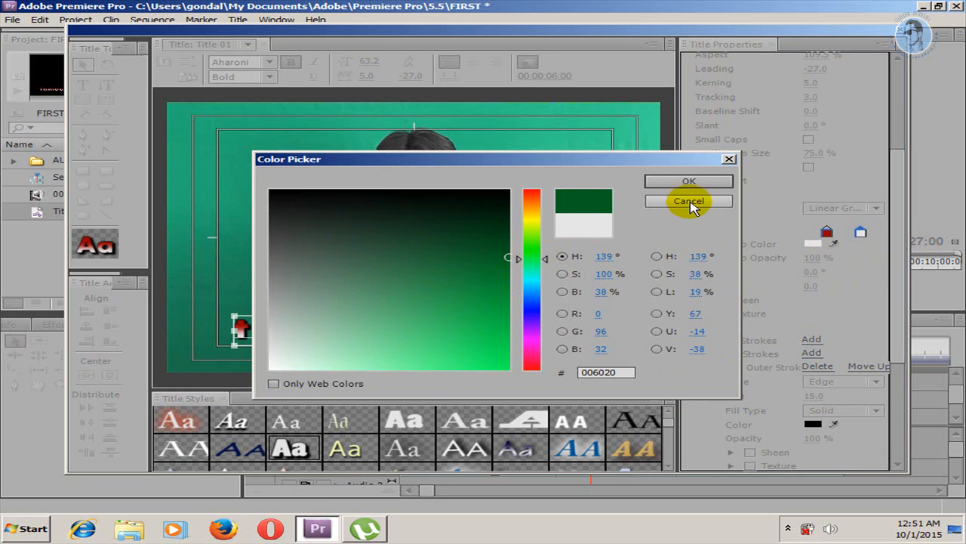
{"action": "left_click", "coordinate": [687, 181]}
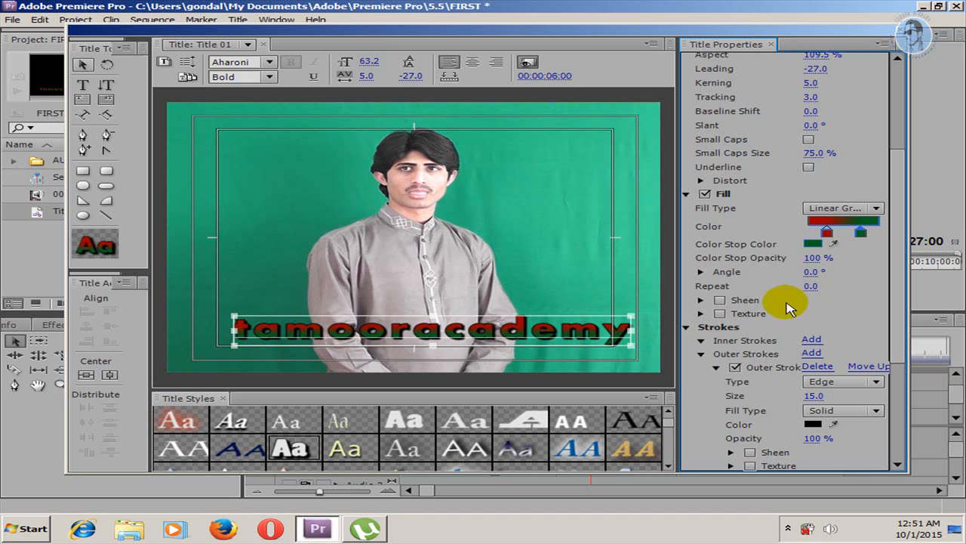
Step: Try the sheen effect on the text's fill and remove it again
{"action": "left_click", "coordinate": [720, 301]}
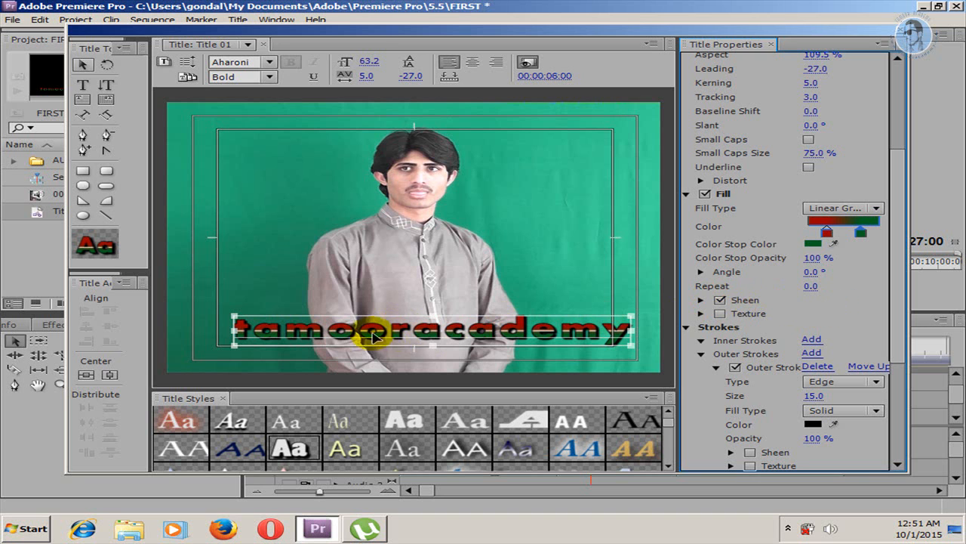
{"action": "left_click", "coordinate": [720, 300]}
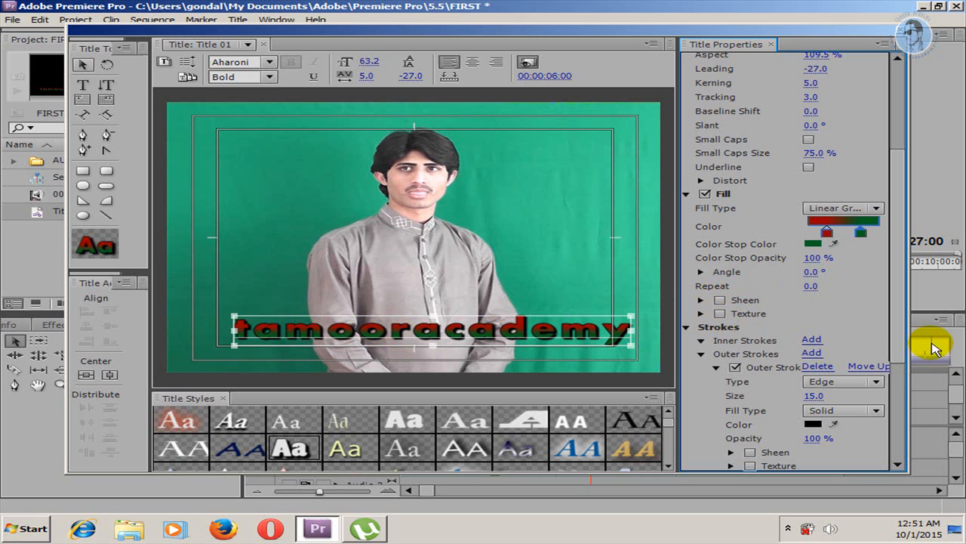
Step: Add an inner stroke to the text and bring its settings into view
{"action": "left_click", "coordinate": [812, 340]}
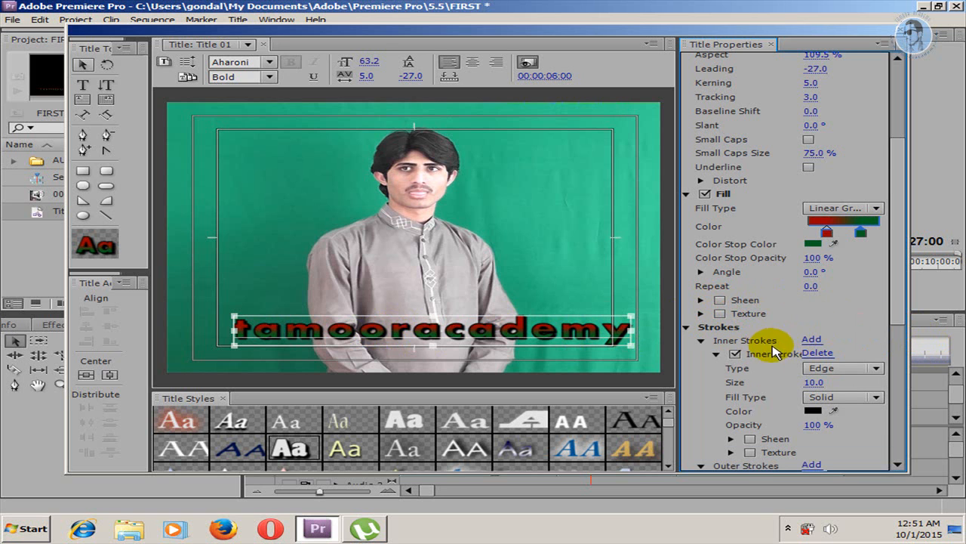
{"action": "left_click", "coordinate": [899, 310]}
{"action": "scroll", "coordinate": [887, 362], "scroll_direction": "down", "scroll_amount": 5}
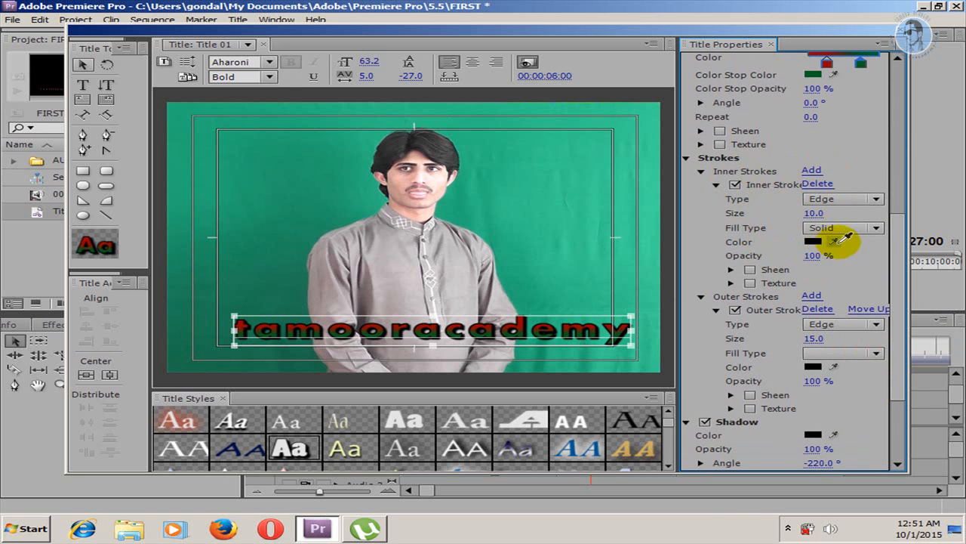
Step: Try turning on the title's background and turn it off again
{"action": "scroll", "coordinate": [890, 317], "scroll_direction": "down", "scroll_amount": 5}
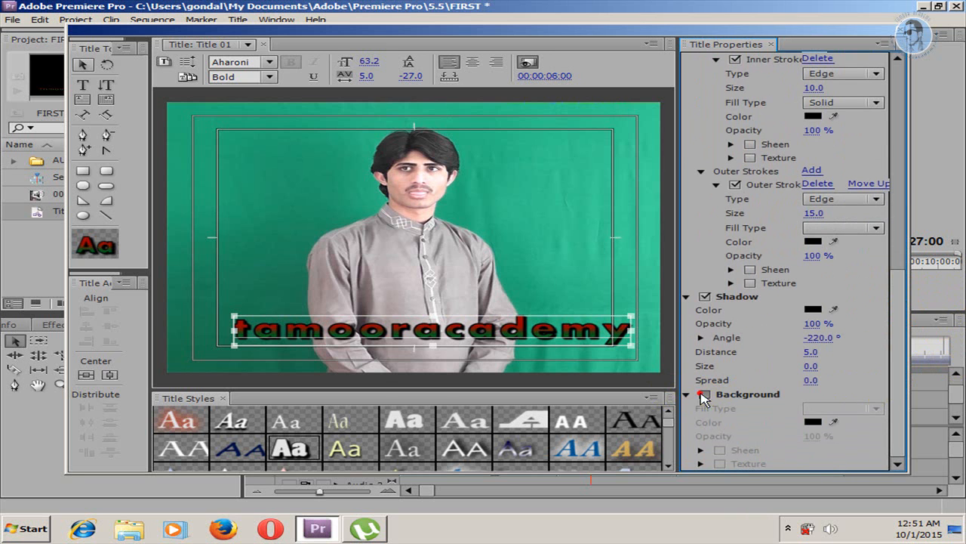
{"action": "left_click", "coordinate": [704, 395]}
{"action": "left_click", "coordinate": [704, 395]}
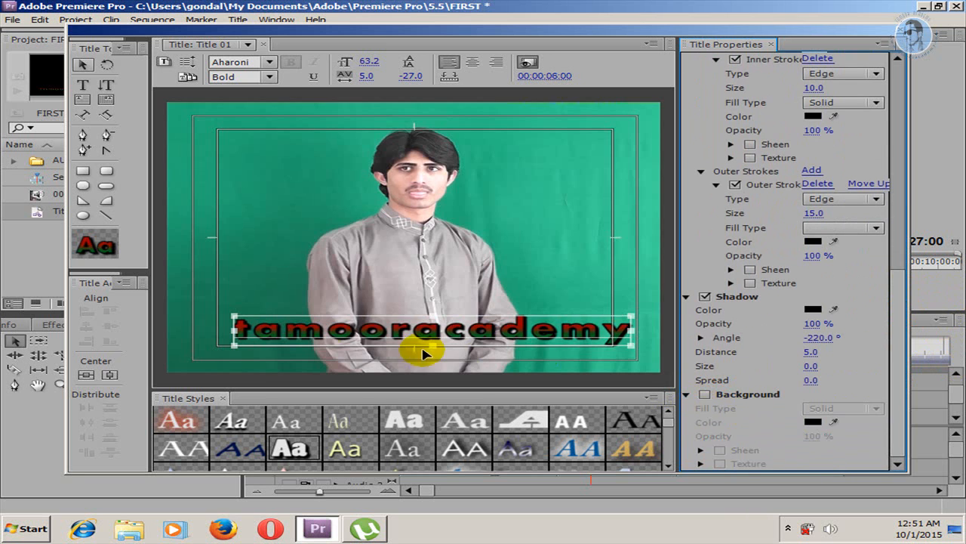
Step: Move the text up toward the frame's middle and draw a rectangle about 629 by 82 over it
{"action": "left_click_drag", "start_coordinate": [401, 336], "coordinate": [393, 285]}
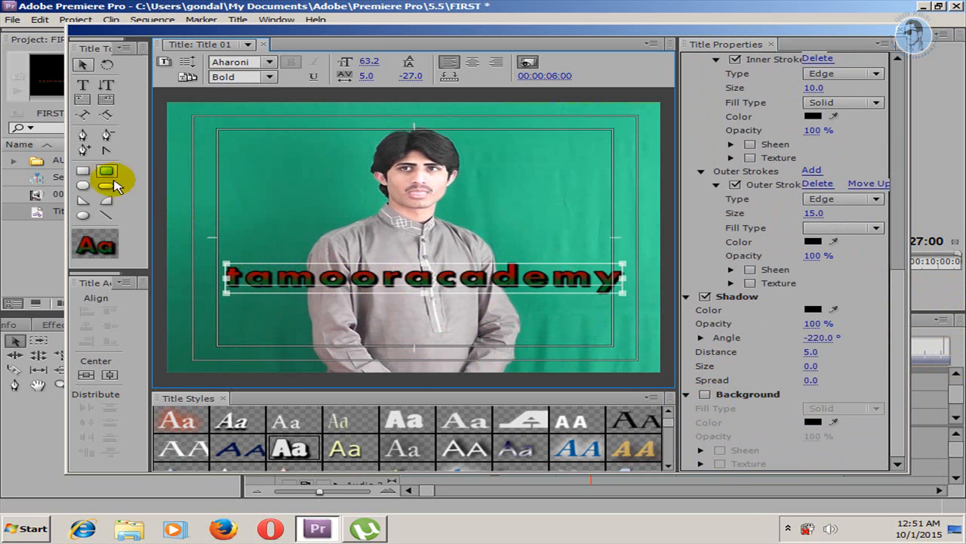
{"action": "left_click", "coordinate": [87, 176]}
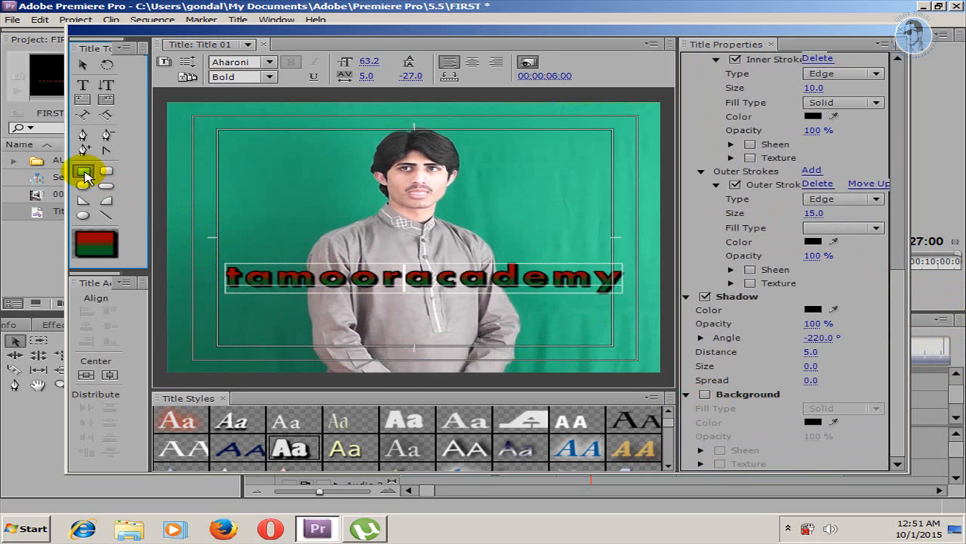
{"action": "left_click", "coordinate": [233, 231]}
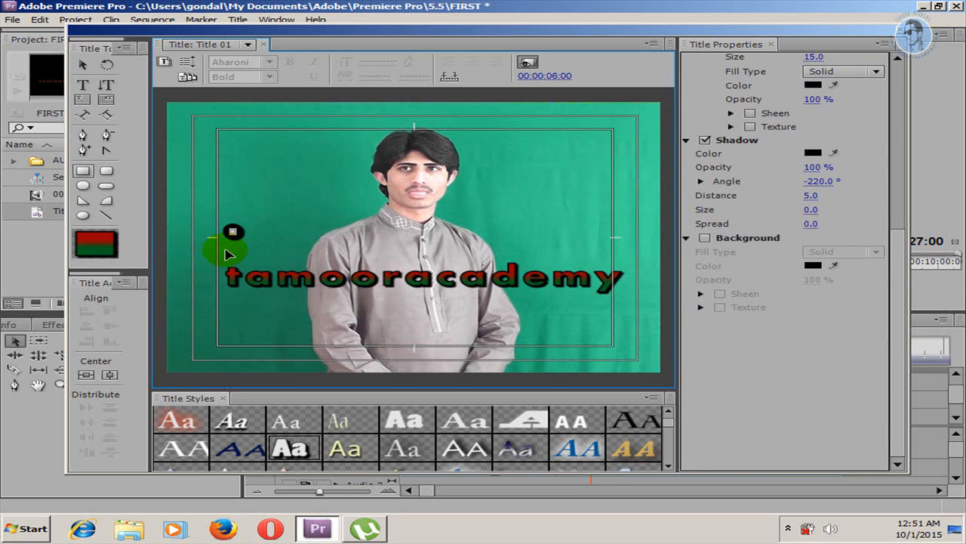
{"action": "left_click", "coordinate": [229, 253]}
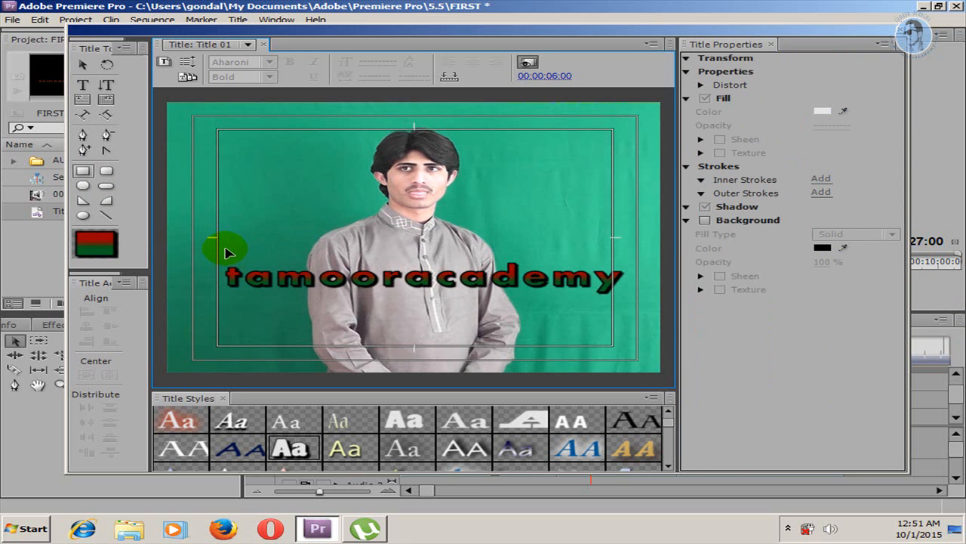
{"action": "left_click_drag", "start_coordinate": [221, 251], "coordinate": [618, 293]}
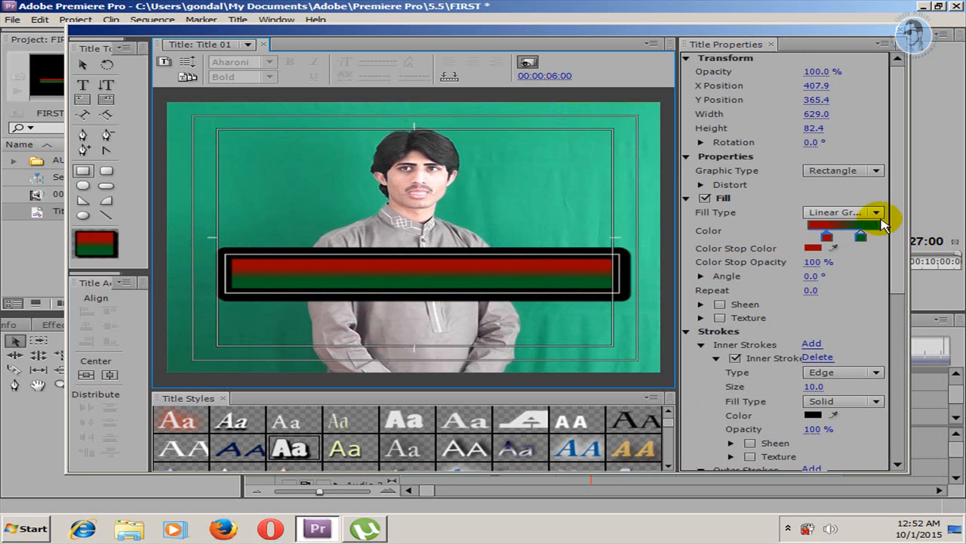
Step: Change the rectangle's fill to solid white
{"action": "left_click", "coordinate": [874, 213]}
{"action": "left_click", "coordinate": [853, 228]}
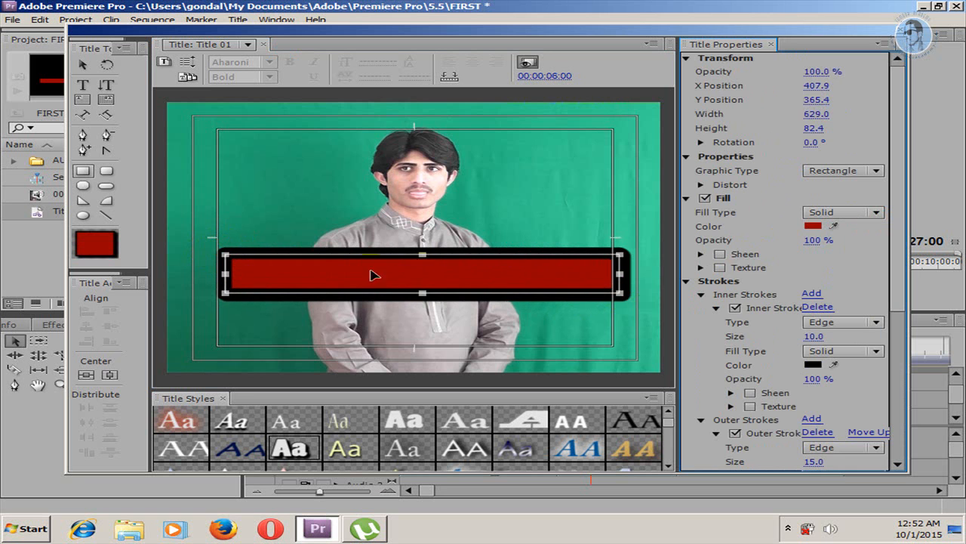
{"action": "left_click", "coordinate": [813, 225]}
{"action": "left_click_drag", "start_coordinate": [302, 332], "coordinate": [216, 404]}
{"action": "left_click", "coordinate": [683, 181]}
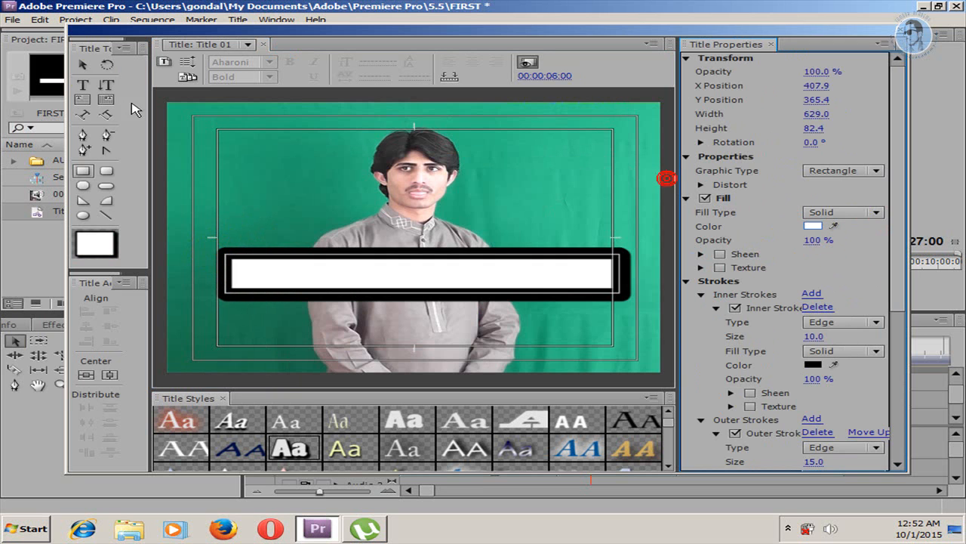
Step: Send the white rectangle to the back so it lies behind the text
{"action": "left_click", "coordinate": [86, 67]}
{"action": "left_click", "coordinate": [390, 269]}
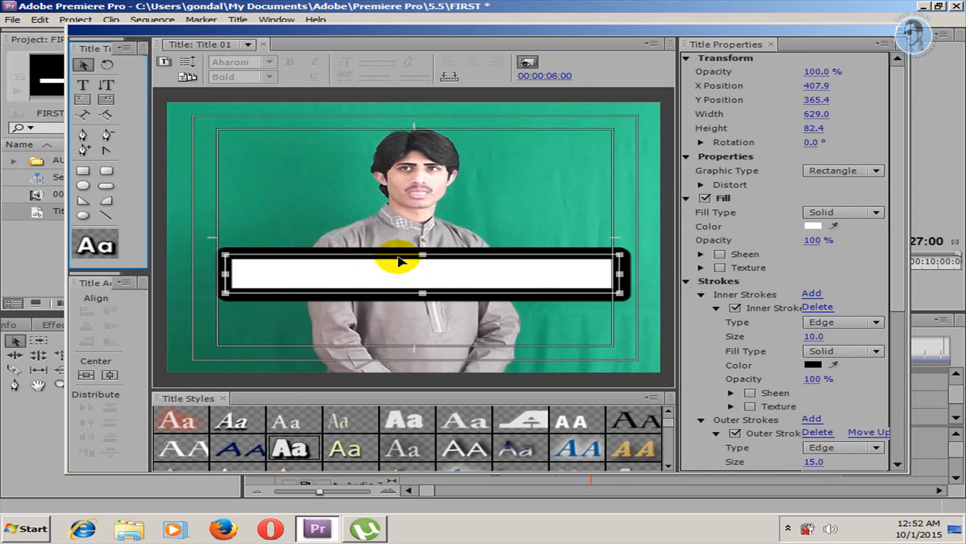
{"action": "right_click", "coordinate": [491, 273]}
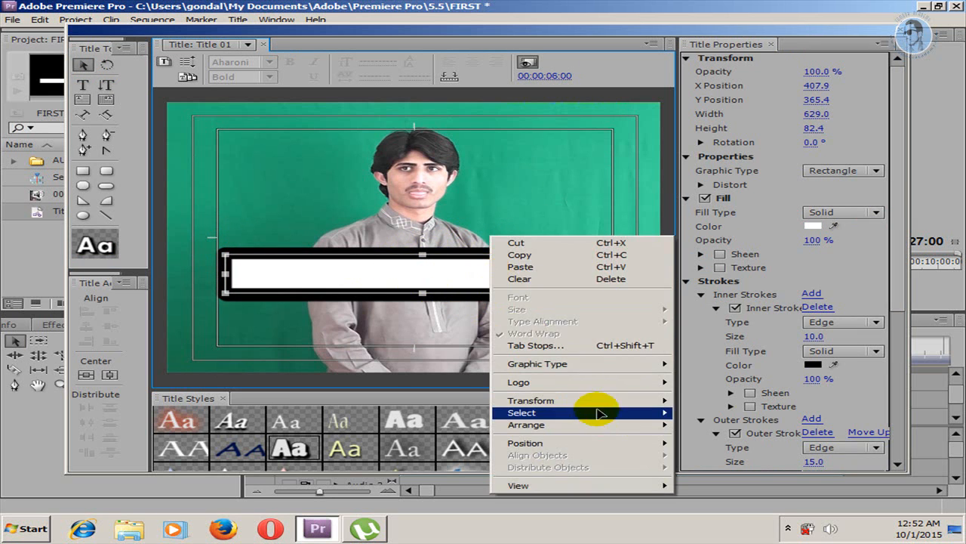
{"action": "mouse_move", "coordinate": [610, 412]}
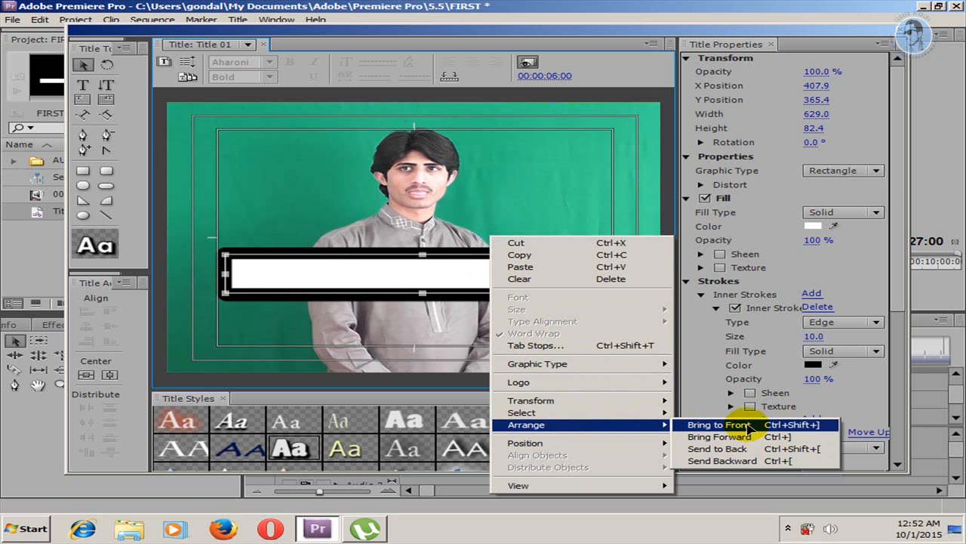
{"action": "left_click", "coordinate": [730, 449]}
{"action": "left_click", "coordinate": [237, 205]}
Step: Move the white rectangle down to the lower part of the video frame
{"action": "left_click", "coordinate": [83, 65]}
{"action": "left_click", "coordinate": [354, 275]}
{"action": "left_click_drag", "start_coordinate": [355, 275], "coordinate": [358, 328]}
Step: Move the text onto the white rectangle, shrink it to about 604 wide to fit inside, and deselect it
{"action": "left_click", "coordinate": [410, 281]}
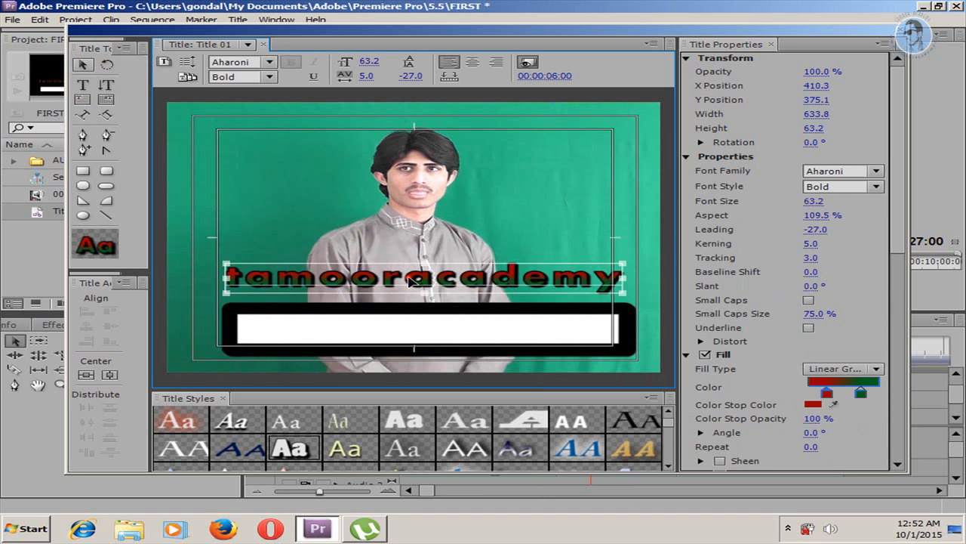
{"action": "left_click_drag", "start_coordinate": [411, 278], "coordinate": [420, 327]}
{"action": "left_click_drag", "start_coordinate": [631, 311], "coordinate": [614, 315]}
{"action": "left_click_drag", "start_coordinate": [361, 325], "coordinate": [365, 326]}
{"action": "left_click", "coordinate": [267, 228]}
{"action": "left_click", "coordinate": [333, 251]}
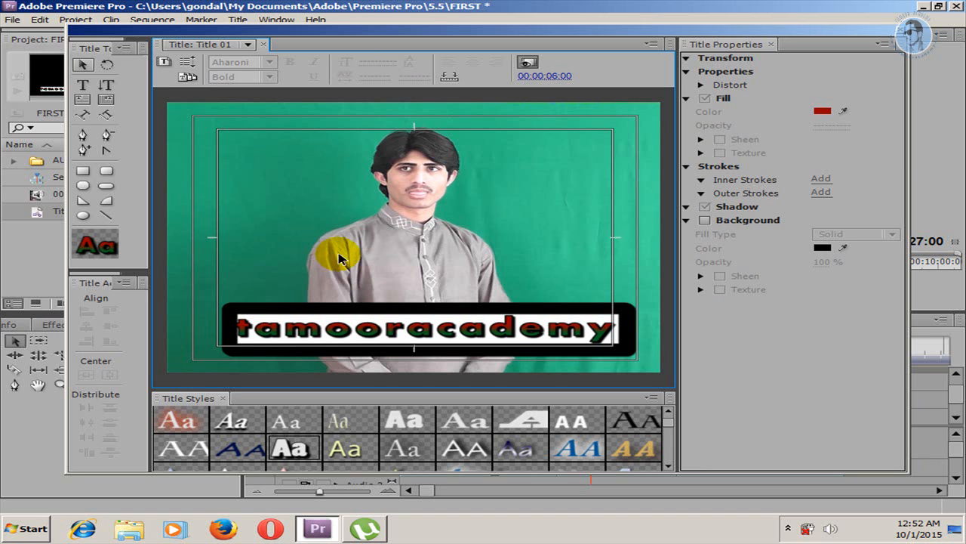
Step: Try several preset title styles on the text and apply the yellow gradient Hobo Std Medium style
{"action": "left_click", "coordinate": [338, 307]}
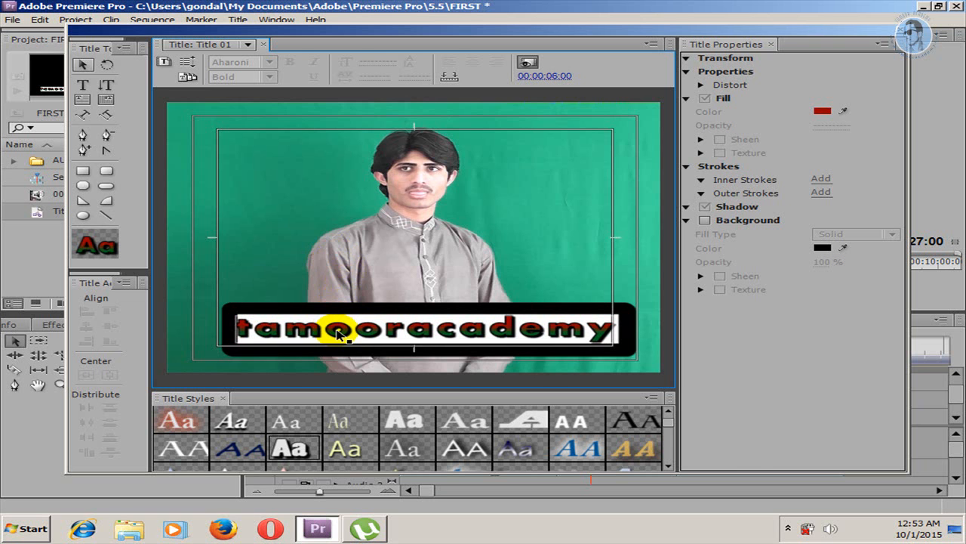
{"action": "left_click", "coordinate": [337, 333]}
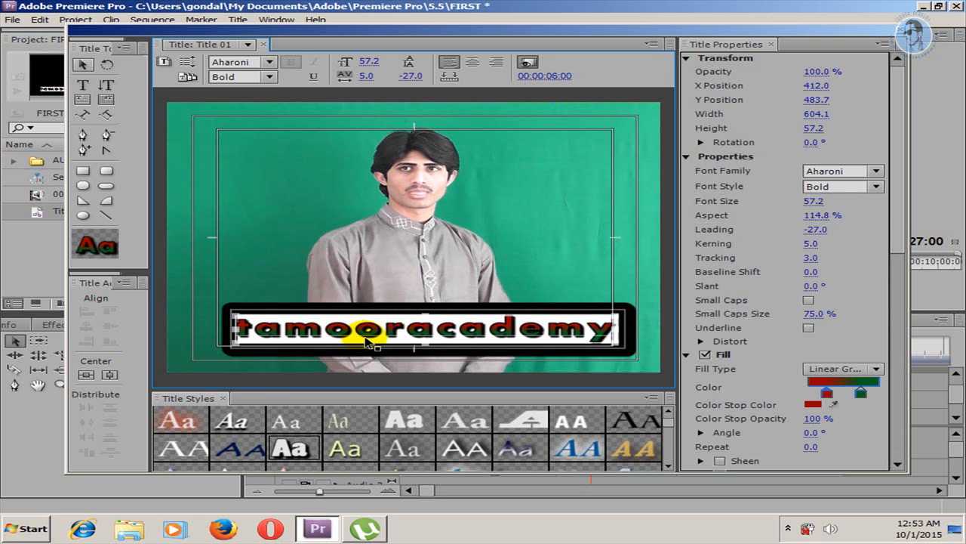
{"action": "left_click", "coordinate": [178, 422]}
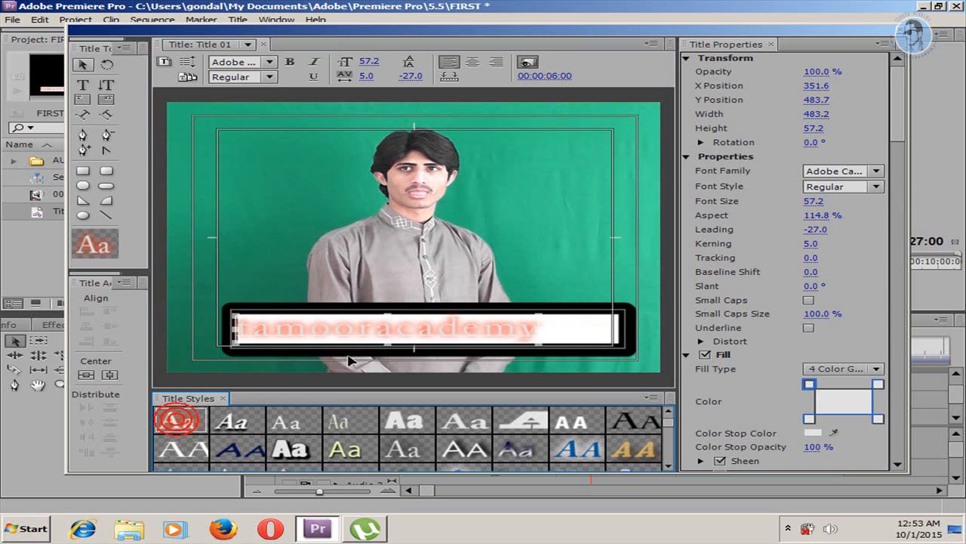
{"action": "left_click", "coordinate": [277, 422]}
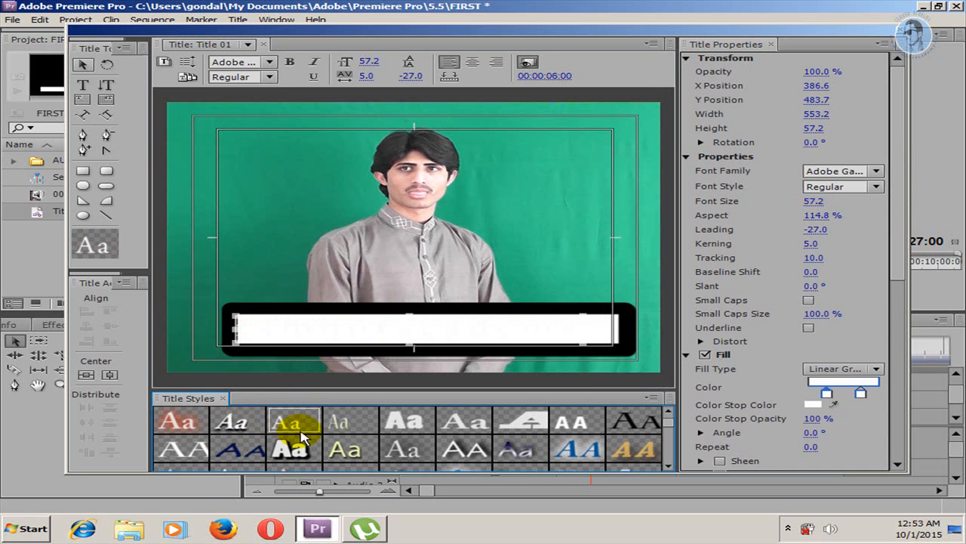
{"action": "left_click", "coordinate": [288, 448]}
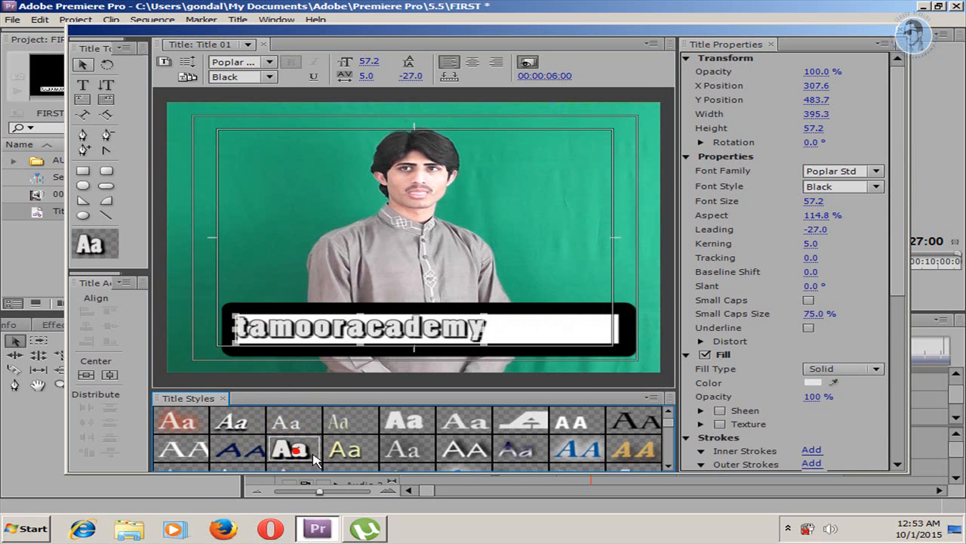
{"action": "left_click", "coordinate": [672, 422]}
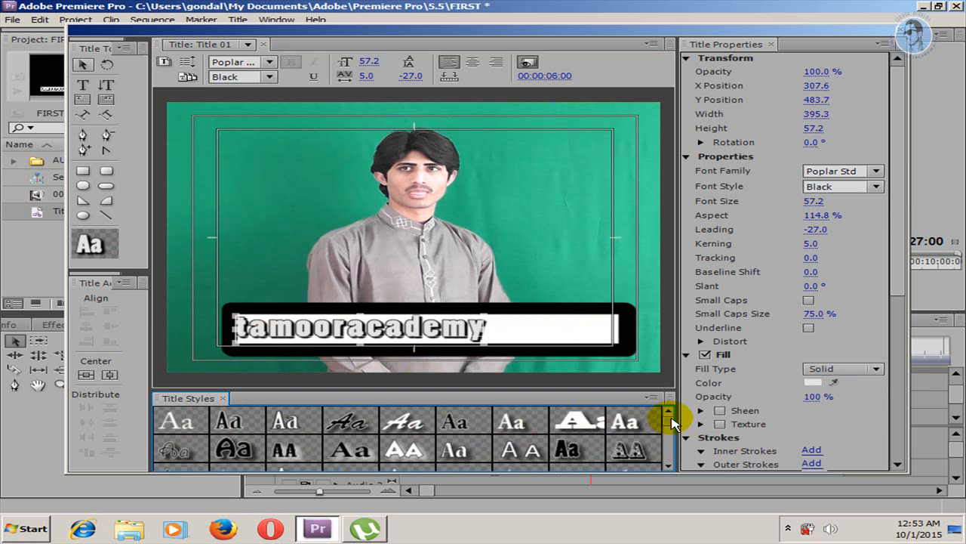
{"action": "left_click", "coordinate": [630, 442]}
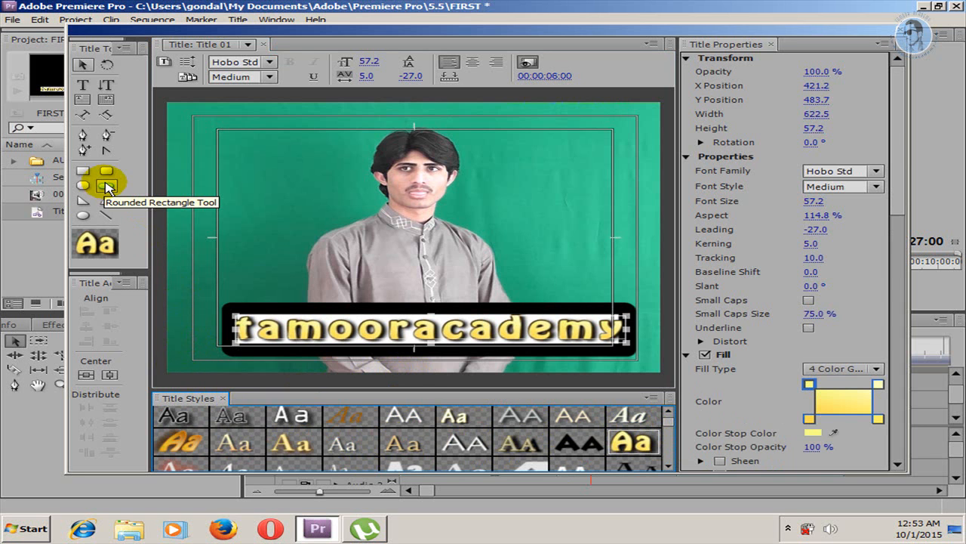
Step: Try drawing a closed curved shape above the text with the Pen tool
{"action": "left_click", "coordinate": [83, 135]}
{"action": "mouse_move", "coordinate": [260, 198]}
{"action": "left_mouse_down"}
{"action": "mouse_move", "coordinate": [414, 145]}
{"action": "mouse_move", "coordinate": [423, 166]}
{"action": "mouse_move", "coordinate": [401, 244]}
{"action": "left_mouse_up"}
{"action": "left_click_drag", "start_coordinate": [518, 179], "coordinate": [552, 170]}
{"action": "left_click", "coordinate": [578, 139]}
{"action": "left_click", "coordinate": [623, 222]}
{"action": "left_click", "coordinate": [475, 282]}
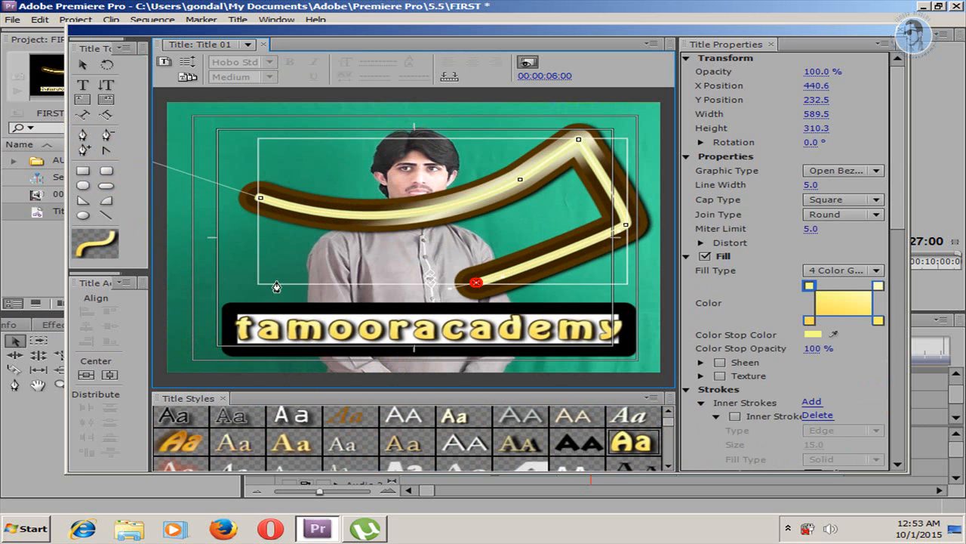
{"action": "left_click", "coordinate": [275, 280]}
{"action": "left_click", "coordinate": [260, 198]}
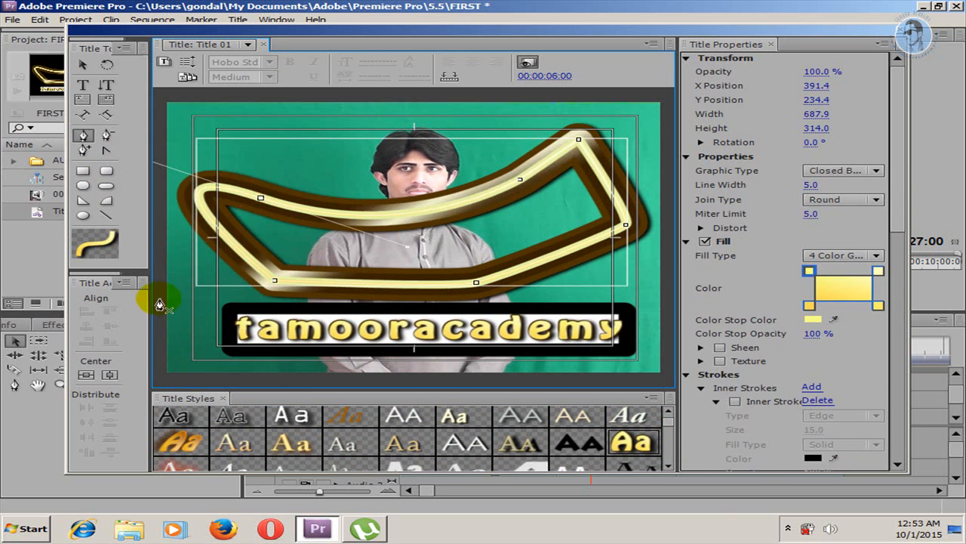
Step: Undo the closed pen shape drawn above the text
{"action": "key", "text": "ctrl+z"}
{"action": "key", "text": "ctrl+z"}
{"action": "key", "text": "ctrl+z"}
{"action": "key", "text": "ctrl+z"}
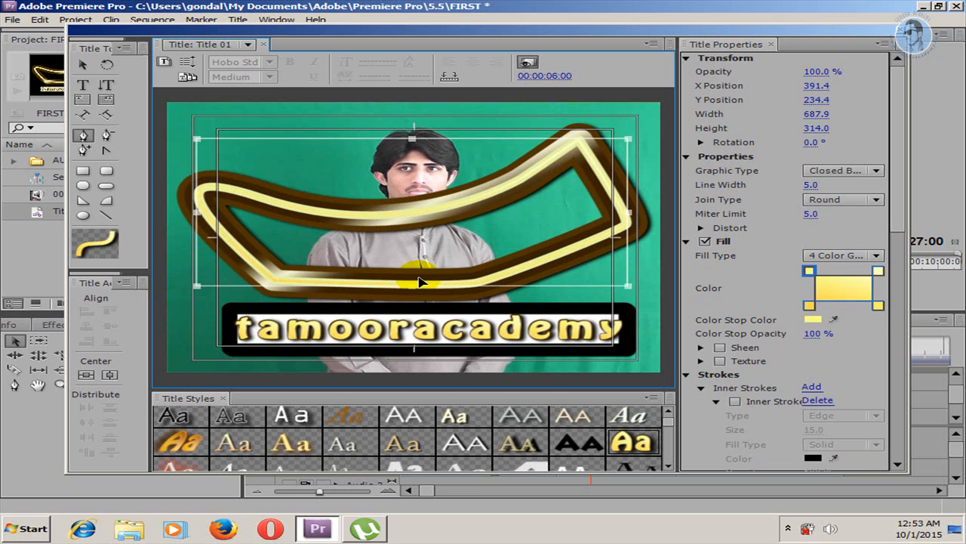
{"action": "key", "text": "ctrl+z"}
{"action": "key", "text": "ctrl+z"}
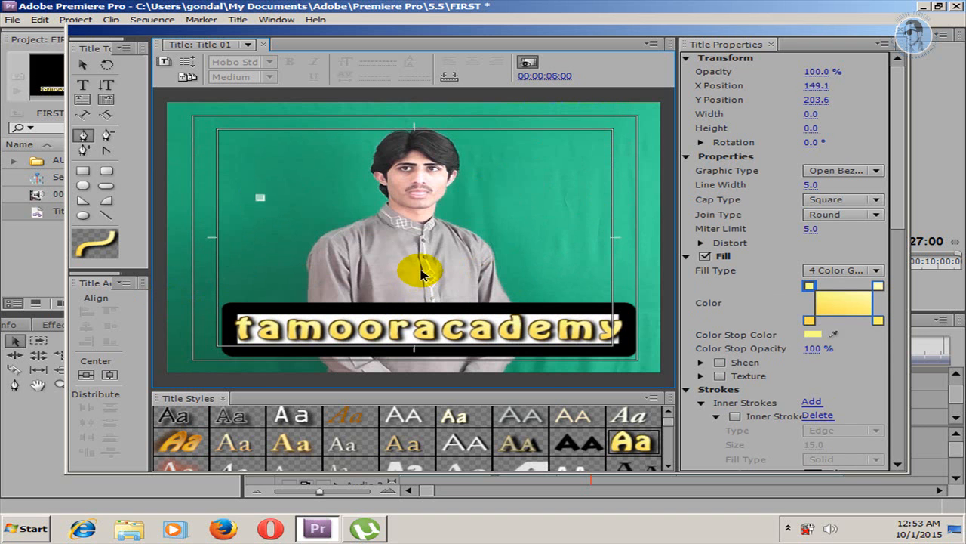
{"action": "left_click", "coordinate": [477, 221]}
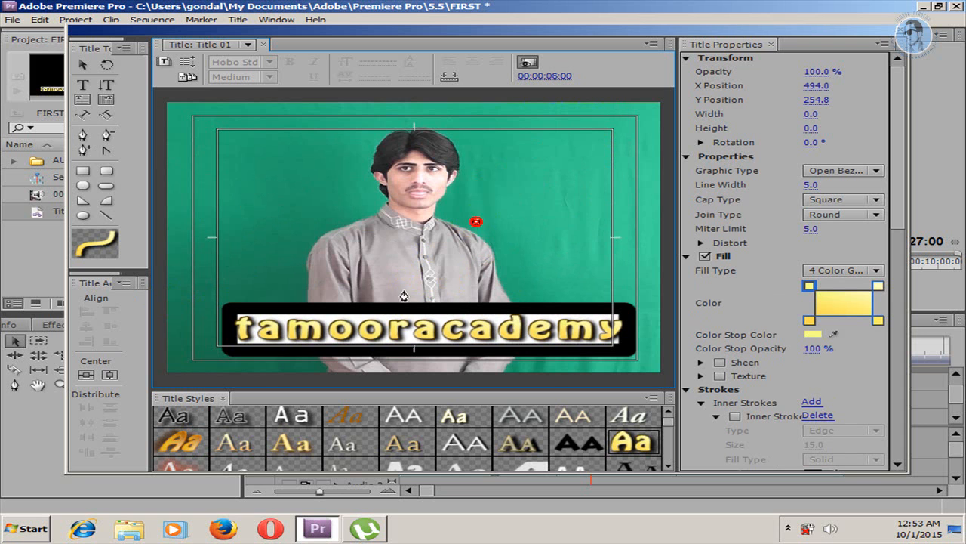
Step: Examine the User Templates and Title Designer Presets in the title templates dialog and close it without applying one
{"action": "left_click", "coordinate": [187, 77]}
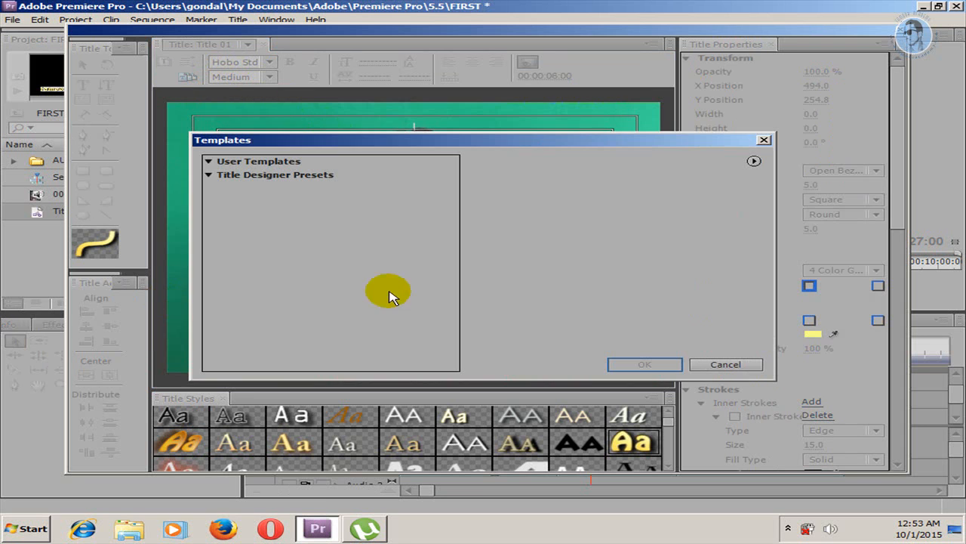
{"action": "left_click", "coordinate": [207, 175]}
{"action": "left_click", "coordinate": [207, 160]}
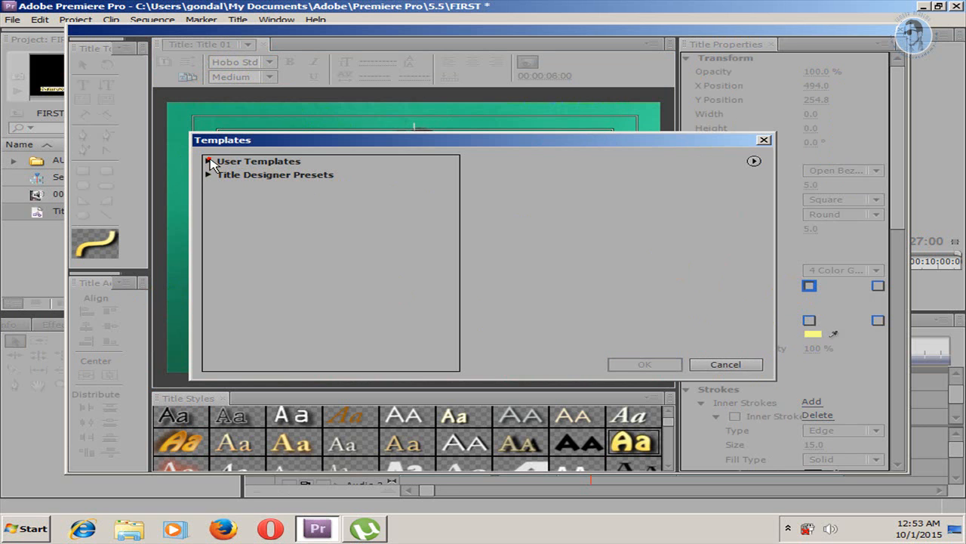
{"action": "left_click", "coordinate": [209, 175]}
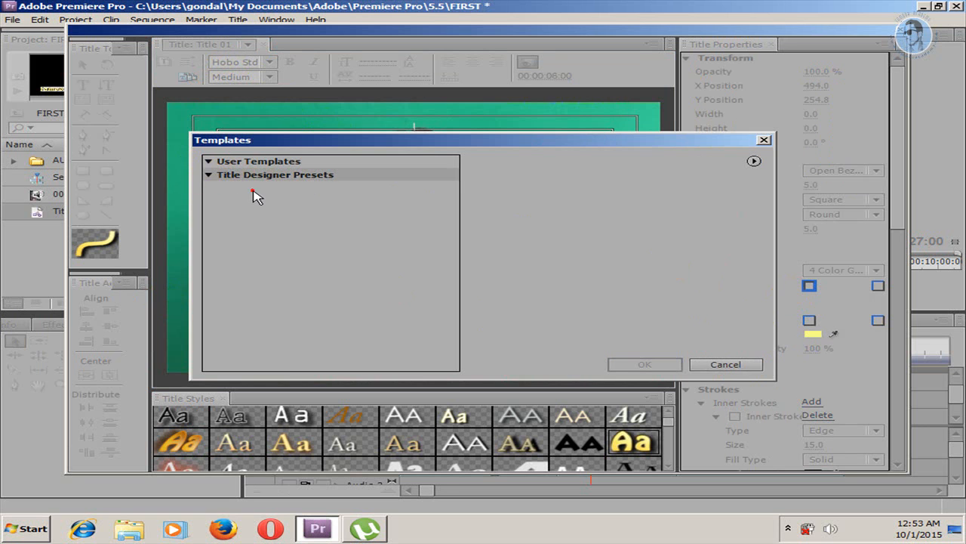
{"action": "left_click", "coordinate": [754, 161]}
{"action": "left_click", "coordinate": [764, 139]}
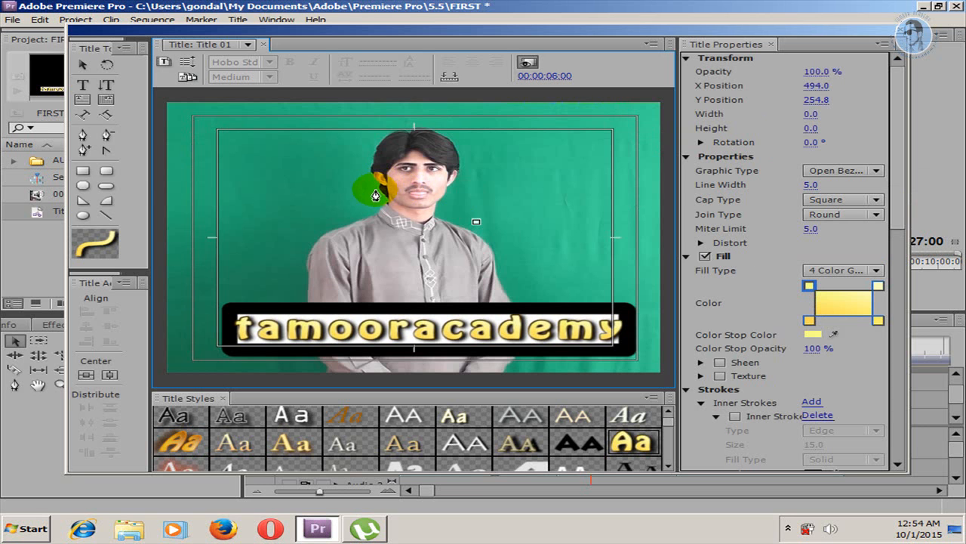
Step: Widen the Title Tools and Title Actions panels and shift the title window slightly
{"action": "left_click_drag", "start_coordinate": [148, 170], "coordinate": [164, 173]}
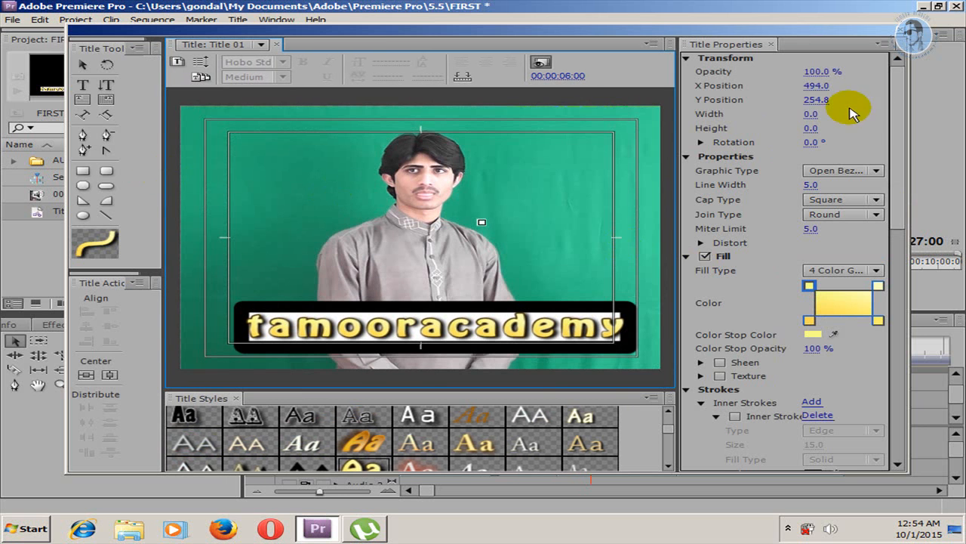
{"action": "mouse_move", "coordinate": [894, 129]}
{"action": "left_mouse_down"}
{"action": "mouse_move", "coordinate": [906, 270]}
{"action": "mouse_move", "coordinate": [895, 313]}
{"action": "mouse_move", "coordinate": [913, 273]}
{"action": "mouse_move", "coordinate": [900, 112]}
{"action": "left_mouse_up"}
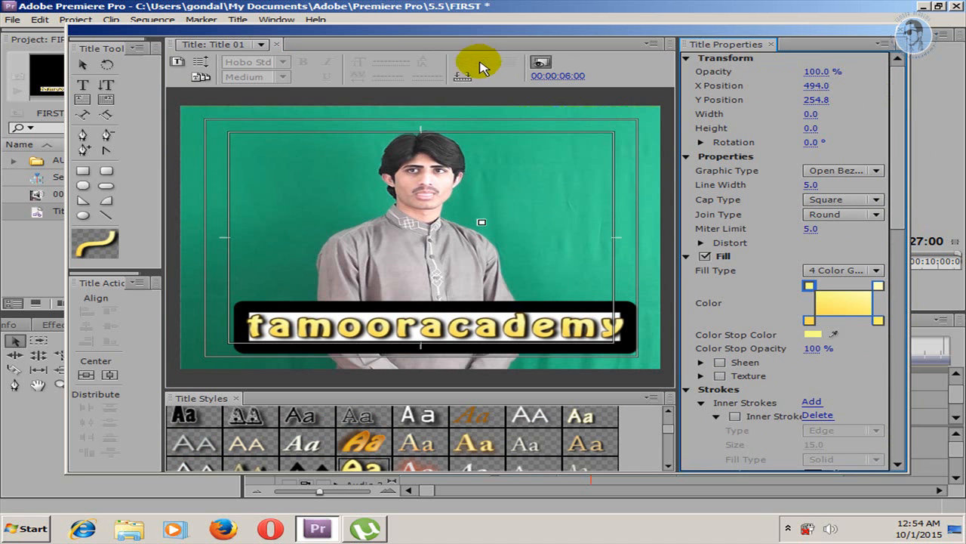
{"action": "left_click_drag", "start_coordinate": [421, 30], "coordinate": [444, 27]}
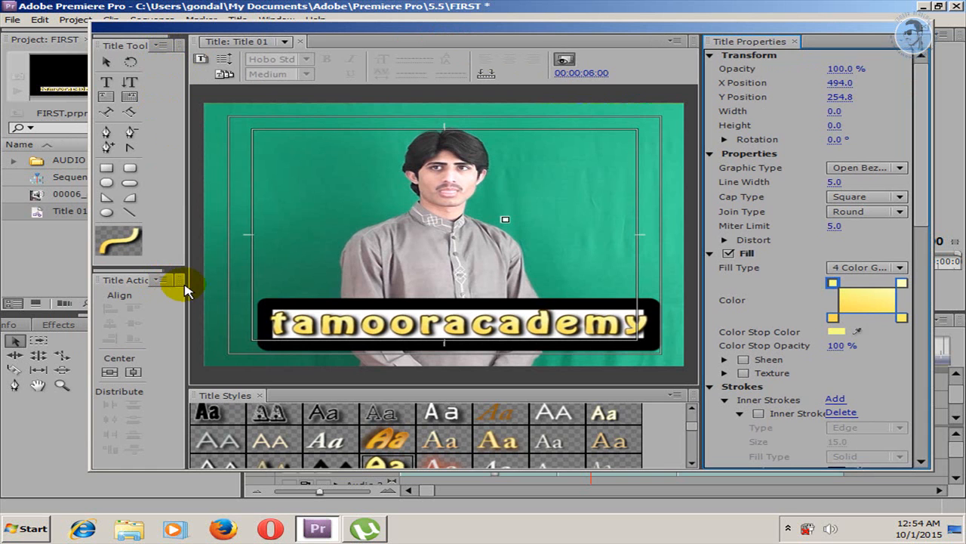
{"action": "left_click_drag", "start_coordinate": [187, 281], "coordinate": [211, 281]}
Step: Try centering the stray pen point in the frame and undo the accidental line drawn from it
{"action": "left_click", "coordinate": [133, 372]}
{"action": "left_click", "coordinate": [429, 298]}
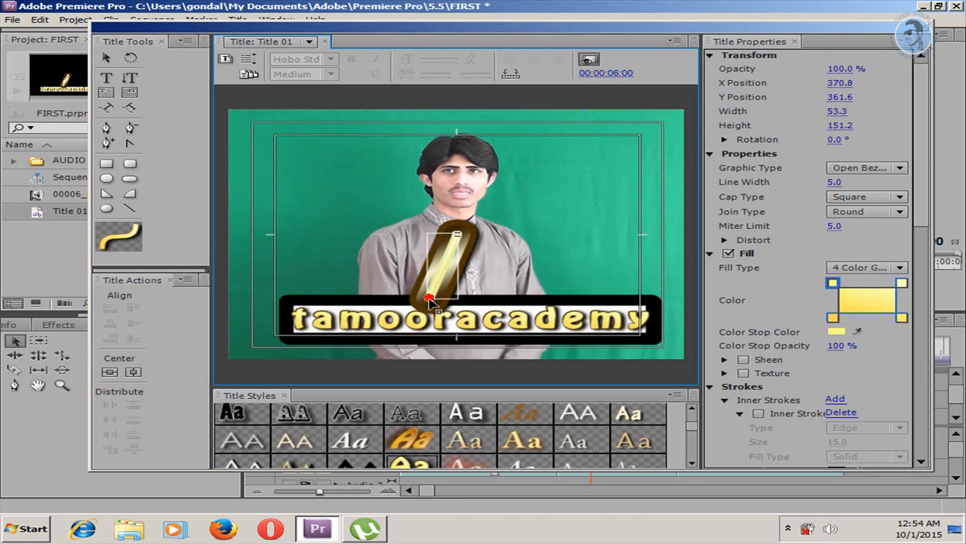
{"action": "key", "text": "ctrl+z"}
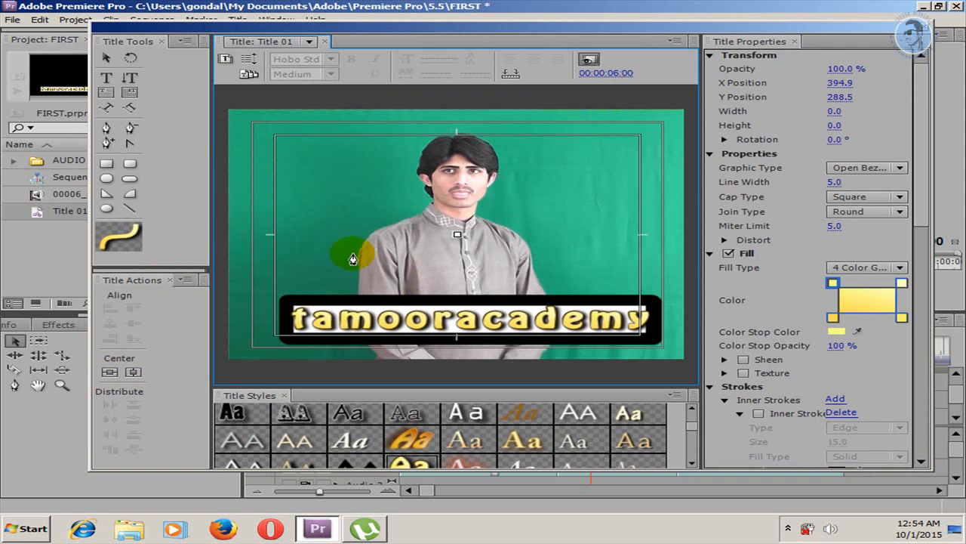
Step: Center the white rectangle horizontally and vertically in the video frame
{"action": "left_click", "coordinate": [107, 59]}
{"action": "left_click", "coordinate": [436, 310]}
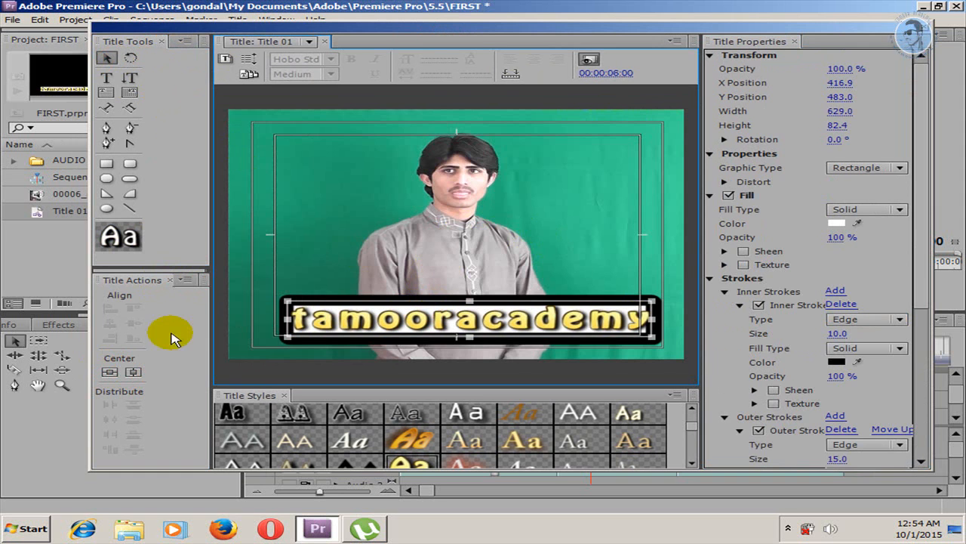
{"action": "left_click", "coordinate": [132, 372]}
{"action": "left_click", "coordinate": [133, 371]}
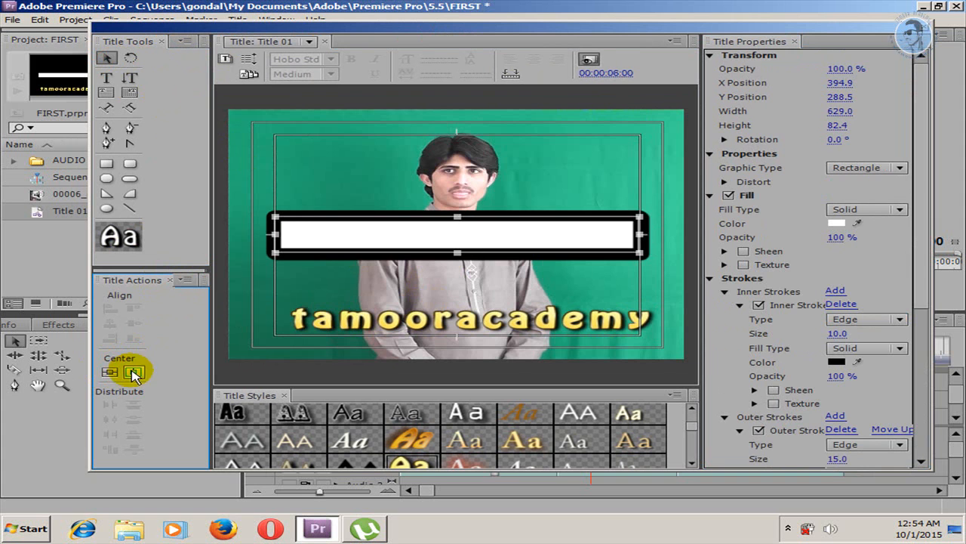
Step: Move the white rectangle down behind the "tamooracademy" text and close the title window
{"action": "left_click_drag", "start_coordinate": [469, 236], "coordinate": [484, 316]}
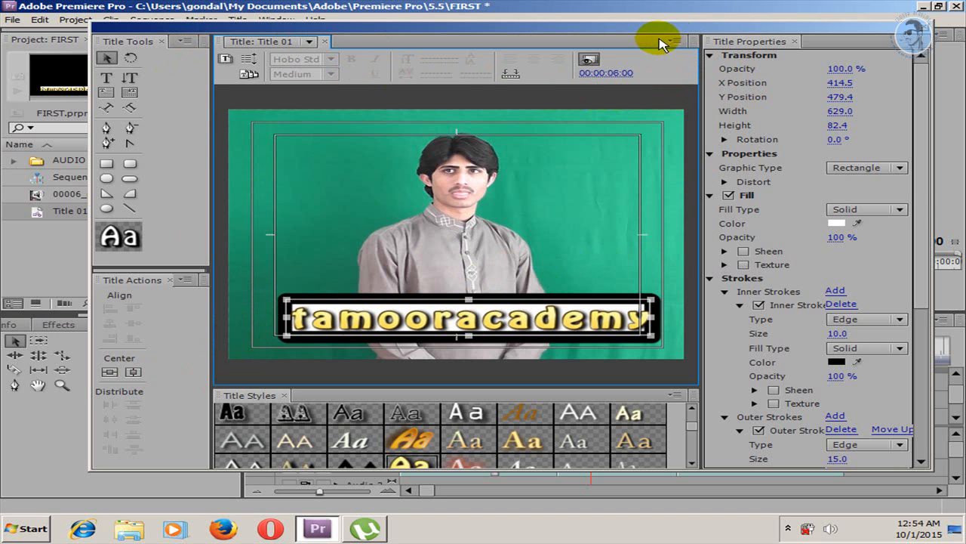
{"action": "left_click", "coordinate": [929, 28]}
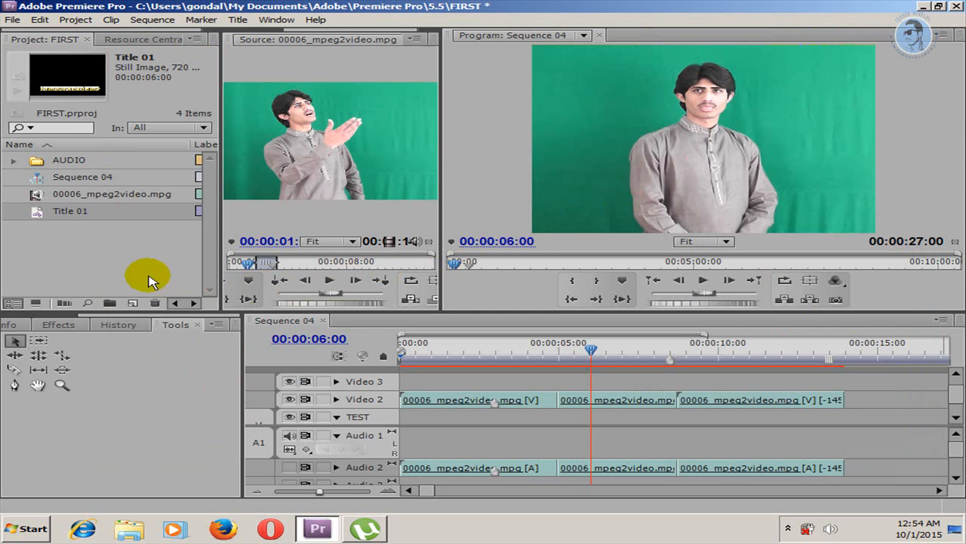
Step: Place Title 01 on the Video 3 track starting at about 3 seconds, play it over the footage, and return the playhead to just before it
{"action": "left_click_drag", "start_coordinate": [46, 217], "coordinate": [593, 366]}
{"action": "left_click_drag", "start_coordinate": [591, 351], "coordinate": [494, 357]}
{"action": "key", "text": "space"}
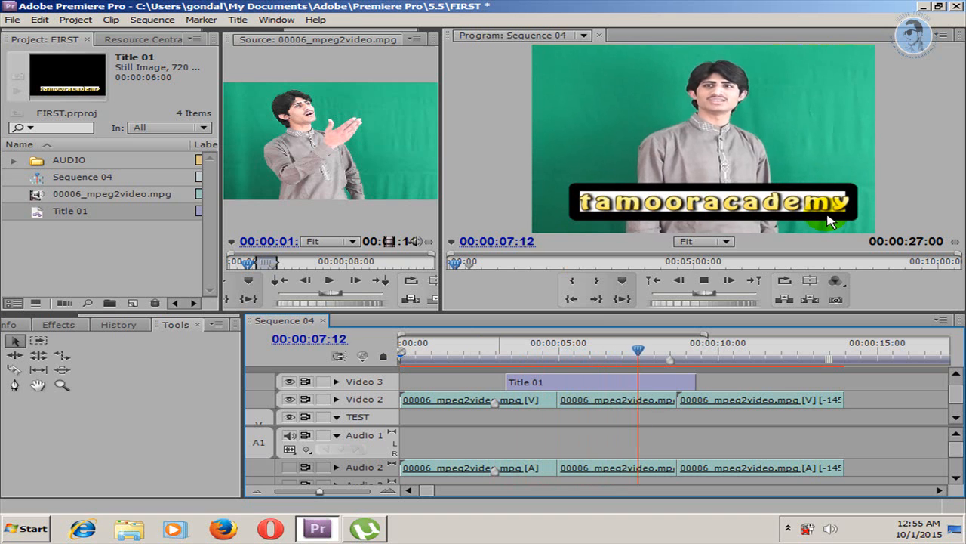
{"action": "left_click", "coordinate": [704, 280]}
{"action": "left_click", "coordinate": [503, 346]}
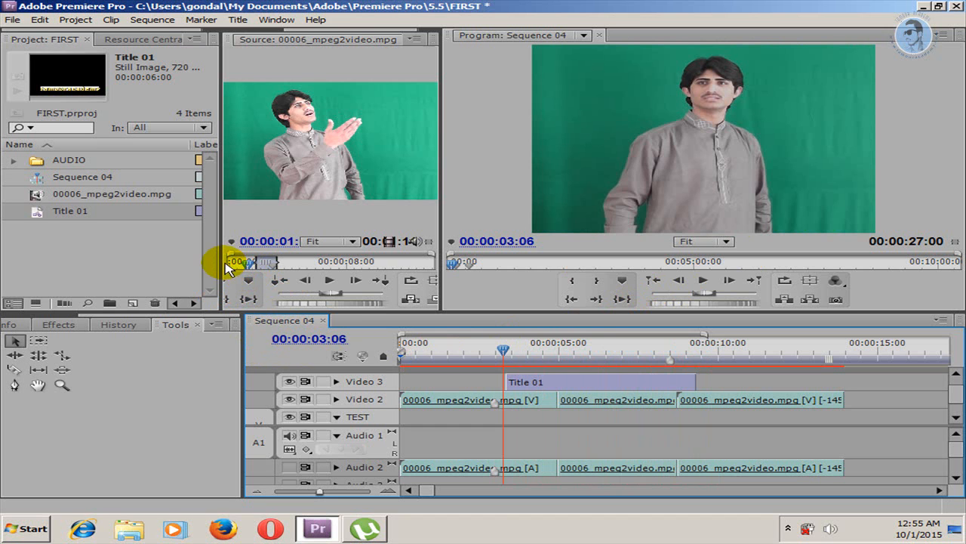
Step: Widen the Project panel and show the effects list with the Video Transitions folder collapsed
{"action": "left_click_drag", "start_coordinate": [222, 261], "coordinate": [273, 260]}
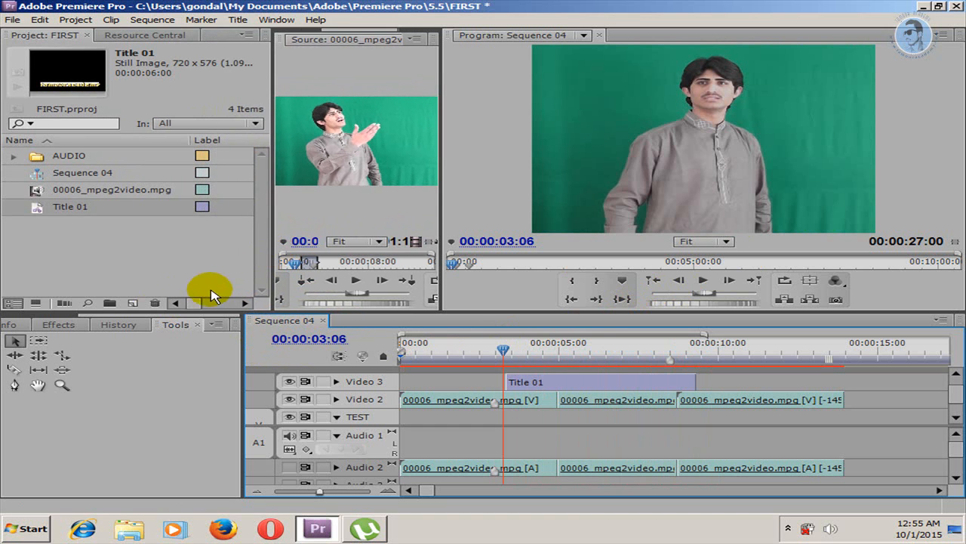
{"action": "left_click", "coordinate": [60, 324]}
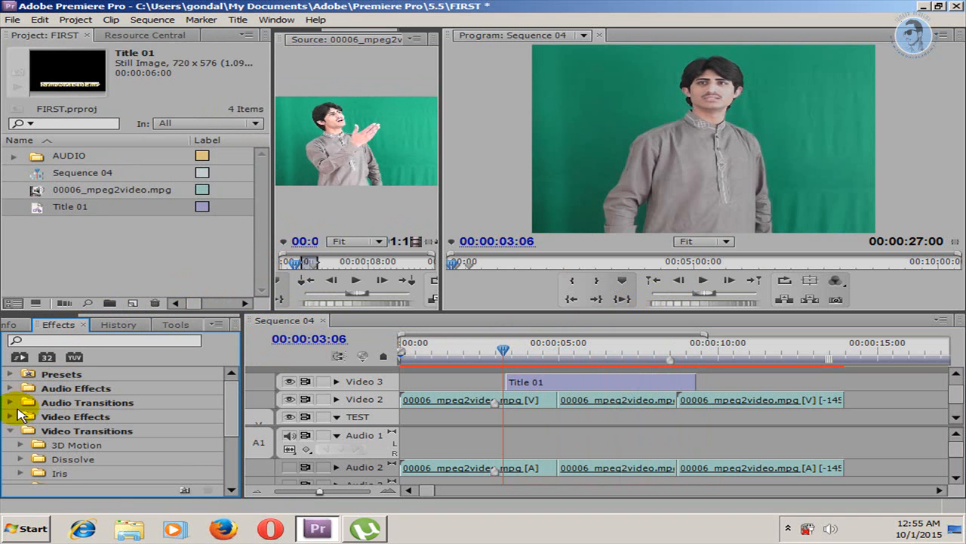
{"action": "left_click", "coordinate": [12, 429]}
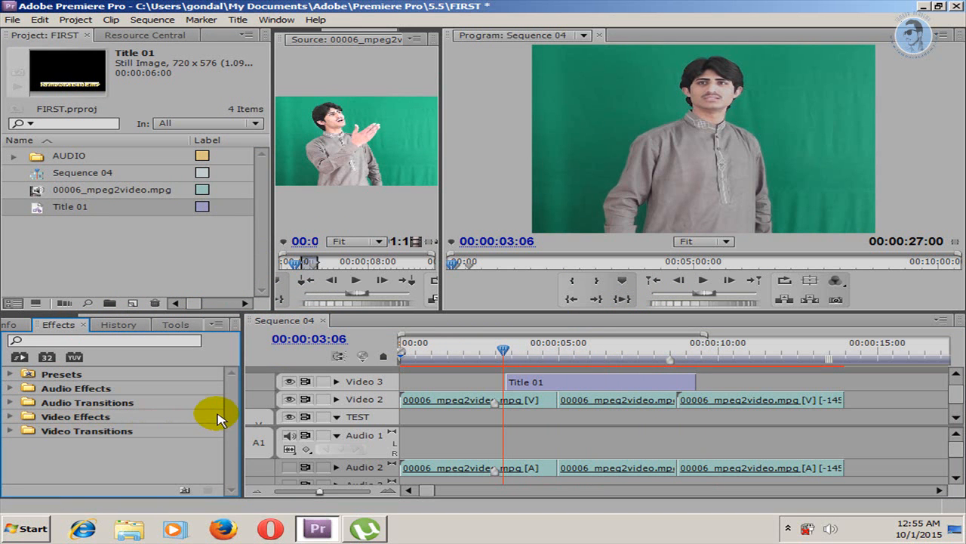